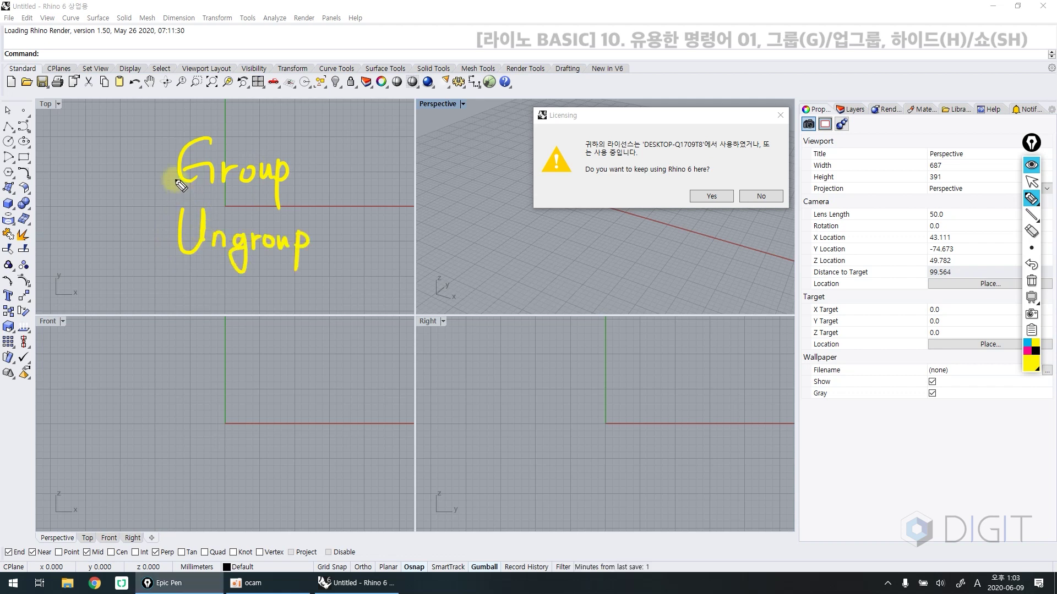
Annotate the screen with a bracket joining Group and Ungroup, plus a bracketed Hide and Show pair below them
{"action": "mouse_move", "coordinate": [160, 172]}
{"action": "left_mouse_down"}
{"action": "mouse_move", "coordinate": [134, 210]}
{"action": "mouse_move", "coordinate": [150, 230]}
{"action": "left_mouse_up"}
{"action": "mouse_move", "coordinate": [174, 385]}
{"action": "left_mouse_down"}
{"action": "mouse_move", "coordinate": [145, 421]}
{"action": "mouse_move", "coordinate": [172, 454]}
{"action": "left_mouse_up"}
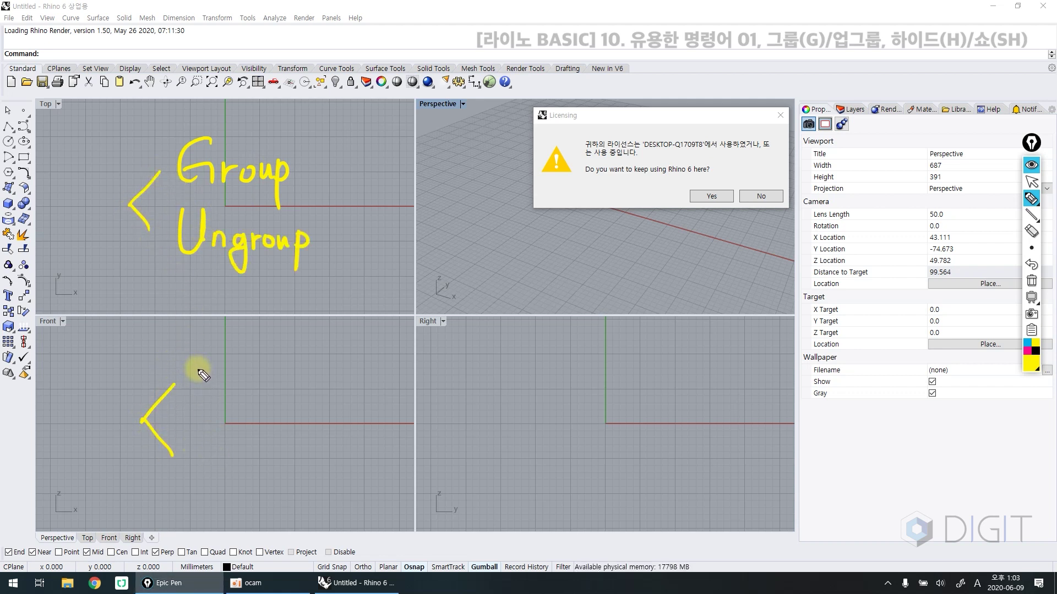
{"action": "mouse_move", "coordinate": [203, 377]}
{"action": "left_mouse_down"}
{"action": "mouse_move", "coordinate": [227, 368]}
{"action": "mouse_move", "coordinate": [242, 371]}
{"action": "mouse_move", "coordinate": [260, 442]}
{"action": "mouse_move", "coordinate": [283, 440]}
{"action": "left_mouse_up"}
Write the Korean meanings 숨기기 and 보이기 after colons beside the Hide and Show notes
{"action": "left_click", "coordinate": [314, 369]}
{"action": "left_click", "coordinate": [315, 383]}
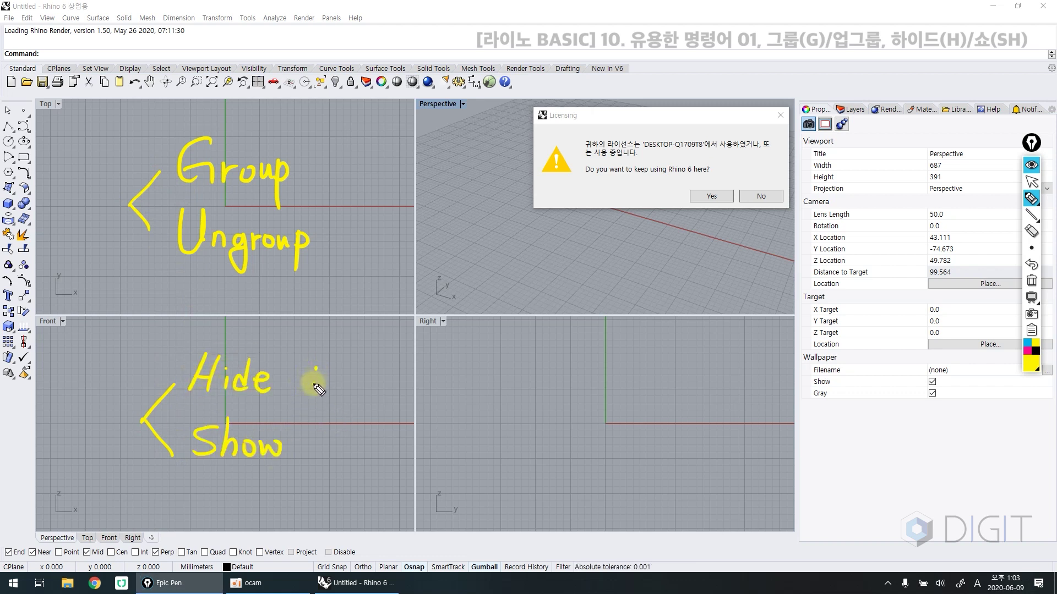
{"action": "mouse_move", "coordinate": [359, 363]}
{"action": "left_mouse_down"}
{"action": "mouse_move", "coordinate": [346, 379]}
{"action": "mouse_move", "coordinate": [380, 386]}
{"action": "mouse_move", "coordinate": [399, 408]}
{"action": "mouse_move", "coordinate": [353, 427]}
{"action": "mouse_move", "coordinate": [374, 448]}
{"action": "mouse_move", "coordinate": [410, 457]}
{"action": "left_mouse_up"}
{"action": "left_click", "coordinate": [324, 427]}
{"action": "left_click", "coordinate": [324, 445]}
Add a dotted arrow from Hide to an underlined Invert Hide note, with corner marks around Invert and a circled check mark
{"action": "left_click", "coordinate": [447, 380]}
{"action": "left_click", "coordinate": [466, 380]}
{"action": "left_click", "coordinate": [483, 380]}
{"action": "mouse_move", "coordinate": [500, 372]}
{"action": "left_mouse_down"}
{"action": "mouse_move", "coordinate": [502, 385]}
{"action": "mouse_move", "coordinate": [542, 393]}
{"action": "left_mouse_up"}
{"action": "left_click_drag", "start_coordinate": [544, 392], "coordinate": [617, 392]}
{"action": "left_click_drag", "start_coordinate": [649, 363], "coordinate": [713, 391]}
{"action": "left_click_drag", "start_coordinate": [521, 404], "coordinate": [713, 409]}
{"action": "left_click_drag", "start_coordinate": [515, 351], "coordinate": [530, 339]}
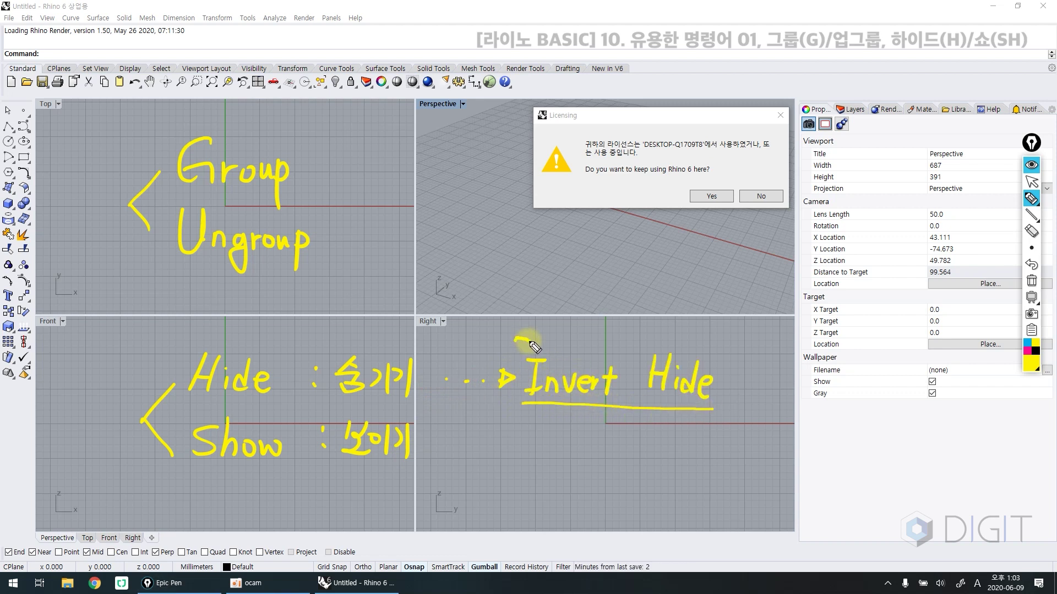
{"action": "left_click_drag", "start_coordinate": [623, 381], "coordinate": [616, 397]}
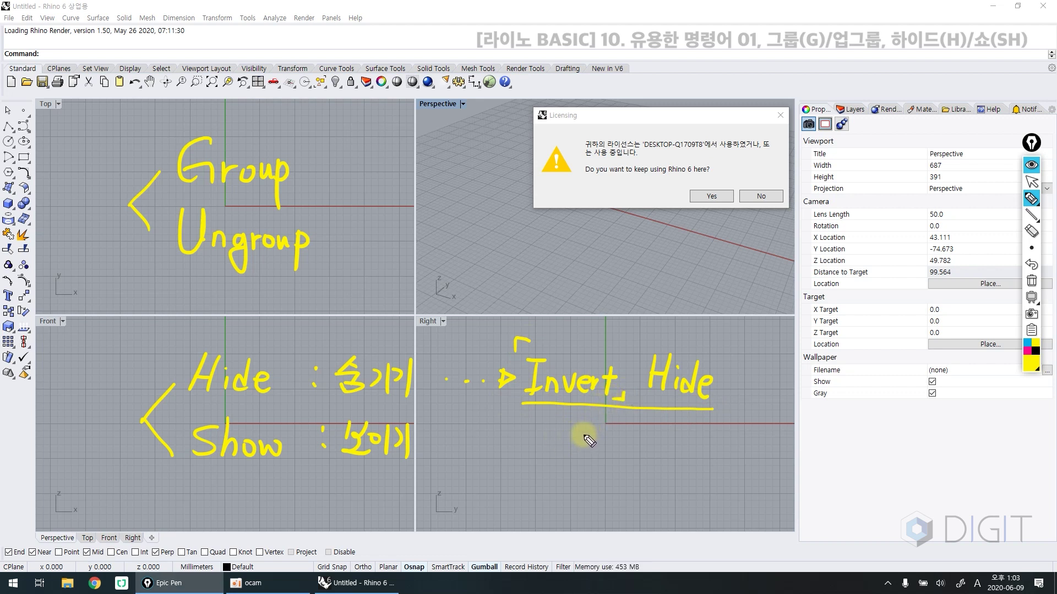
{"action": "left_click_drag", "start_coordinate": [713, 339], "coordinate": [733, 337]}
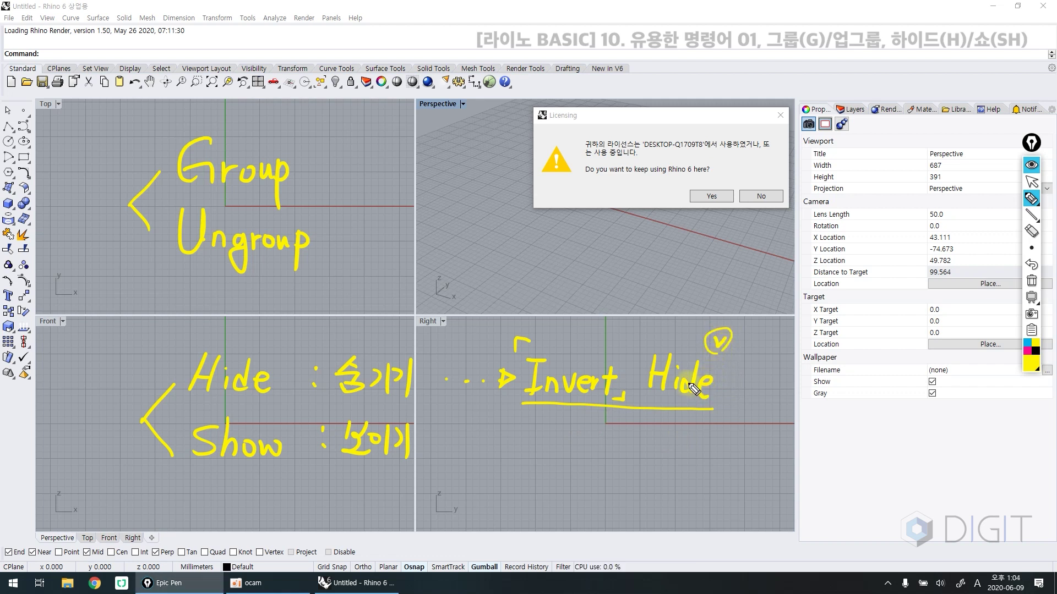
Write the shortcuts (G), (HH) and (SH) in pink beside Group, Invert Hide and Show
{"action": "left_click", "coordinate": [1027, 350]}
{"action": "left_click_drag", "start_coordinate": [322, 150], "coordinate": [317, 195]}
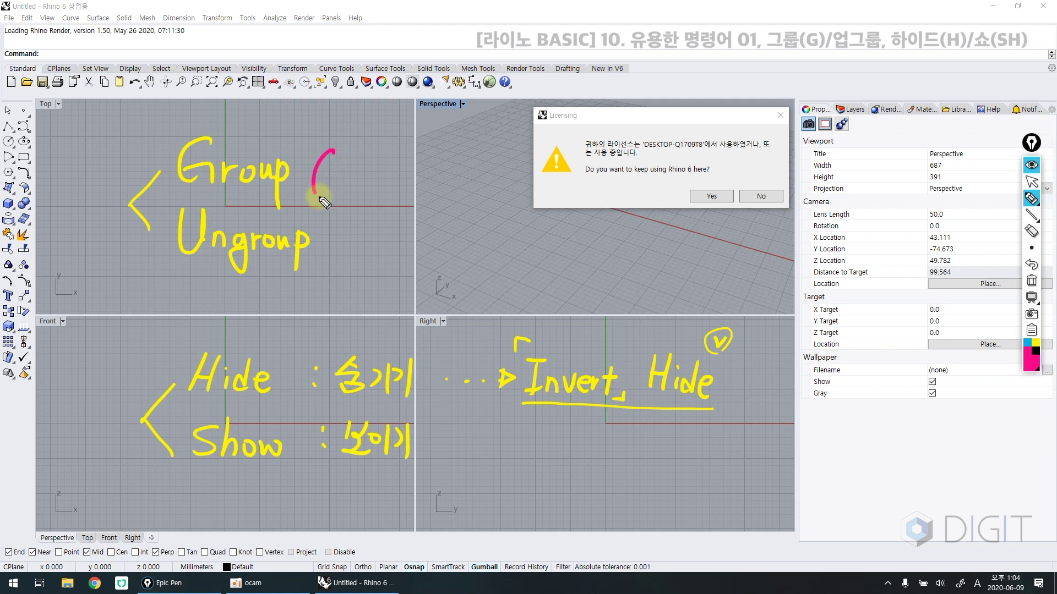
{"action": "left_click_drag", "start_coordinate": [359, 155], "coordinate": [346, 182]}
{"action": "left_click_drag", "start_coordinate": [370, 137], "coordinate": [371, 193]}
{"action": "mouse_move", "coordinate": [741, 361]}
{"action": "left_mouse_down"}
{"action": "mouse_move", "coordinate": [744, 395]}
{"action": "mouse_move", "coordinate": [773, 374]}
{"action": "mouse_move", "coordinate": [760, 397]}
{"action": "left_mouse_up"}
{"action": "left_click_drag", "start_coordinate": [777, 368], "coordinate": [770, 398]}
{"action": "left_click_drag", "start_coordinate": [791, 365], "coordinate": [791, 416]}
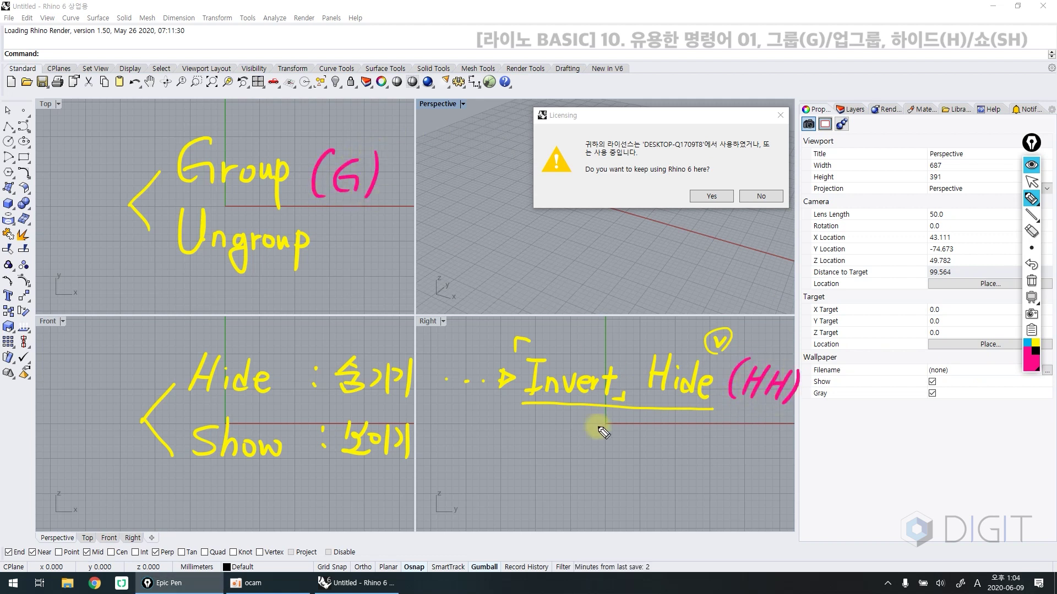
{"action": "mouse_move", "coordinate": [446, 413]}
{"action": "left_mouse_down"}
{"action": "mouse_move", "coordinate": [435, 454]}
{"action": "mouse_move", "coordinate": [484, 445]}
{"action": "mouse_move", "coordinate": [475, 427]}
{"action": "mouse_move", "coordinate": [452, 454]}
{"action": "left_mouse_up"}
{"action": "mouse_move", "coordinate": [482, 422]}
{"action": "left_mouse_down"}
{"action": "mouse_move", "coordinate": [494, 458]}
{"action": "mouse_move", "coordinate": [508, 421]}
{"action": "mouse_move", "coordinate": [507, 458]}
{"action": "left_mouse_up"}
Add yellow circled check marks beside the Group and Hide notes, and clear all annotations
{"action": "left_click", "coordinate": [1035, 347]}
{"action": "left_click_drag", "start_coordinate": [118, 144], "coordinate": [138, 141]}
{"action": "mouse_move", "coordinate": [141, 139]}
{"action": "left_mouse_down"}
{"action": "mouse_move", "coordinate": [113, 165]}
{"action": "mouse_move", "coordinate": [138, 141]}
{"action": "left_mouse_up"}
{"action": "left_click_drag", "start_coordinate": [133, 358], "coordinate": [153, 352]}
{"action": "left_click_drag", "start_coordinate": [147, 341], "coordinate": [150, 352]}
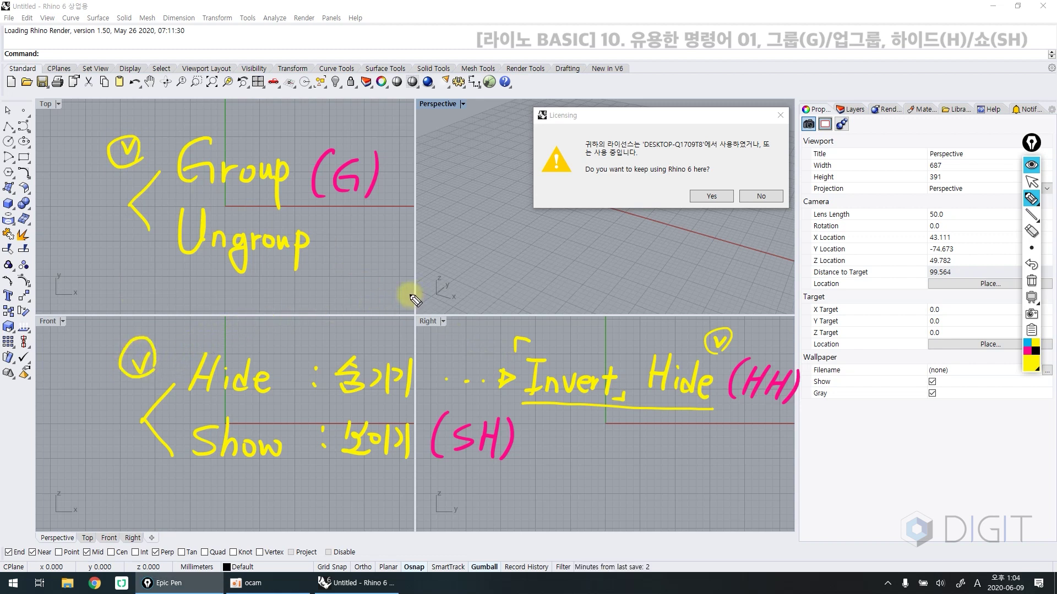
{"action": "key", "text": "ctrl+shift+c"}
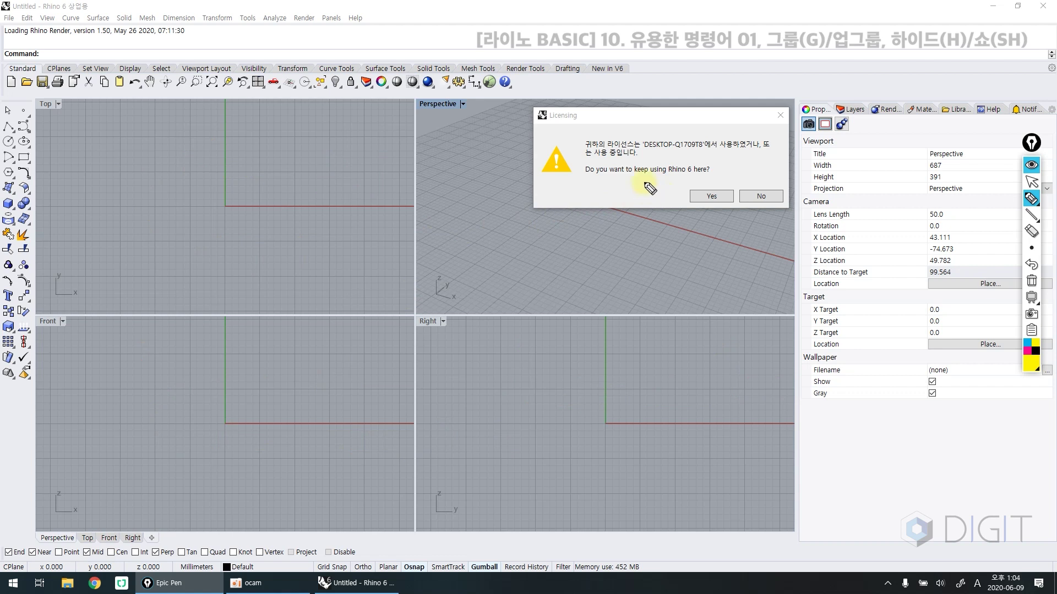
Circle the Licensing dialog's title and underline the computer name in its message
{"action": "left_click_drag", "start_coordinate": [583, 134], "coordinate": [588, 102]}
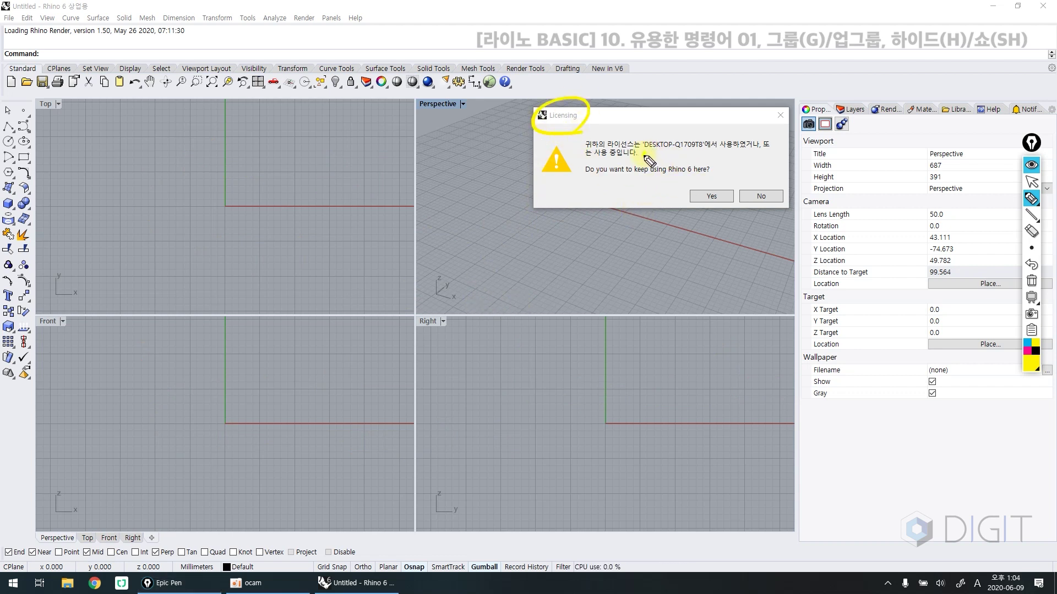
{"action": "left_click_drag", "start_coordinate": [687, 161], "coordinate": [702, 155]}
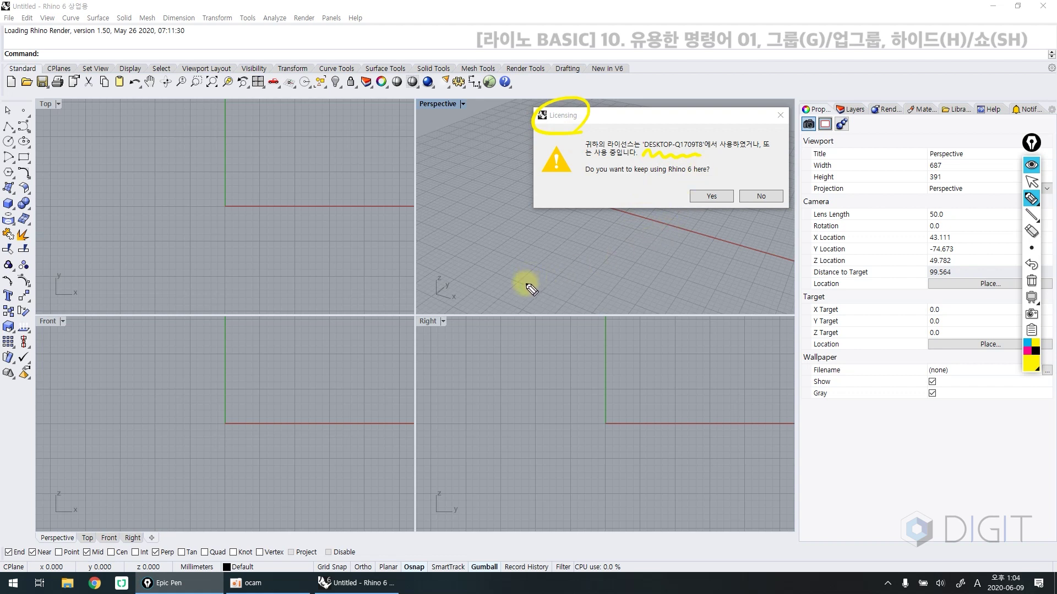
Sketch a licensing diagram with a Zoo box linked by arrows to an office computer and a laptop, each labelled 6.0
{"action": "mouse_move", "coordinate": [135, 218]}
{"action": "left_mouse_down"}
{"action": "mouse_move", "coordinate": [131, 248]}
{"action": "mouse_move", "coordinate": [180, 219]}
{"action": "mouse_move", "coordinate": [157, 268]}
{"action": "mouse_move", "coordinate": [167, 250]}
{"action": "mouse_move", "coordinate": [176, 274]}
{"action": "mouse_move", "coordinate": [201, 272]}
{"action": "left_mouse_up"}
{"action": "mouse_move", "coordinate": [278, 223]}
{"action": "left_mouse_down"}
{"action": "mouse_move", "coordinate": [331, 250]}
{"action": "mouse_move", "coordinate": [306, 234]}
{"action": "mouse_move", "coordinate": [322, 239]}
{"action": "mouse_move", "coordinate": [311, 255]}
{"action": "left_mouse_up"}
{"action": "mouse_move", "coordinate": [175, 193]}
{"action": "left_mouse_down"}
{"action": "mouse_move", "coordinate": [172, 211]}
{"action": "mouse_move", "coordinate": [199, 204]}
{"action": "left_mouse_up"}
{"action": "mouse_move", "coordinate": [319, 185]}
{"action": "left_mouse_down"}
{"action": "mouse_move", "coordinate": [317, 202]}
{"action": "mouse_move", "coordinate": [342, 192]}
{"action": "left_mouse_up"}
{"action": "left_click", "coordinate": [329, 204]}
{"action": "mouse_move", "coordinate": [209, 105]}
{"action": "left_mouse_down"}
{"action": "mouse_move", "coordinate": [283, 107]}
{"action": "mouse_move", "coordinate": [217, 102]}
{"action": "mouse_move", "coordinate": [235, 128]}
{"action": "mouse_move", "coordinate": [243, 114]}
{"action": "mouse_move", "coordinate": [264, 114]}
{"action": "left_mouse_up"}
{"action": "mouse_move", "coordinate": [213, 144]}
{"action": "left_mouse_down"}
{"action": "mouse_move", "coordinate": [232, 141]}
{"action": "mouse_move", "coordinate": [211, 161]}
{"action": "left_mouse_up"}
{"action": "left_click", "coordinate": [205, 142]}
{"action": "left_click", "coordinate": [205, 148]}
{"action": "mouse_move", "coordinate": [225, 156]}
{"action": "left_mouse_down"}
{"action": "mouse_move", "coordinate": [238, 160]}
{"action": "mouse_move", "coordinate": [243, 138]}
{"action": "left_mouse_up"}
{"action": "left_click_drag", "start_coordinate": [238, 147], "coordinate": [195, 219]}
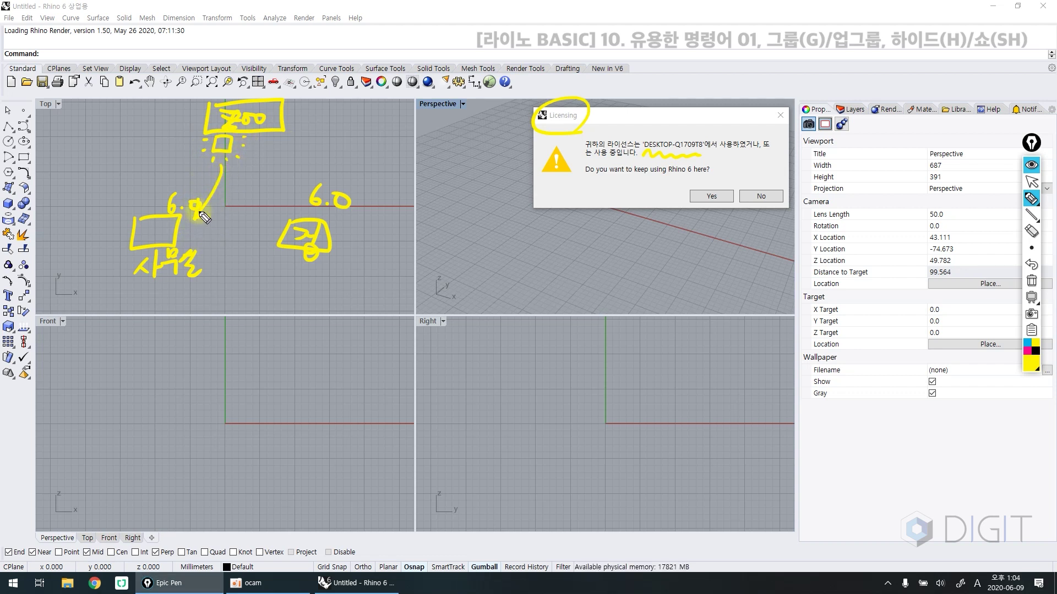
{"action": "mouse_move", "coordinate": [144, 231]}
{"action": "left_mouse_down"}
{"action": "mouse_move", "coordinate": [272, 230]}
{"action": "mouse_move", "coordinate": [266, 238]}
{"action": "left_mouse_up"}
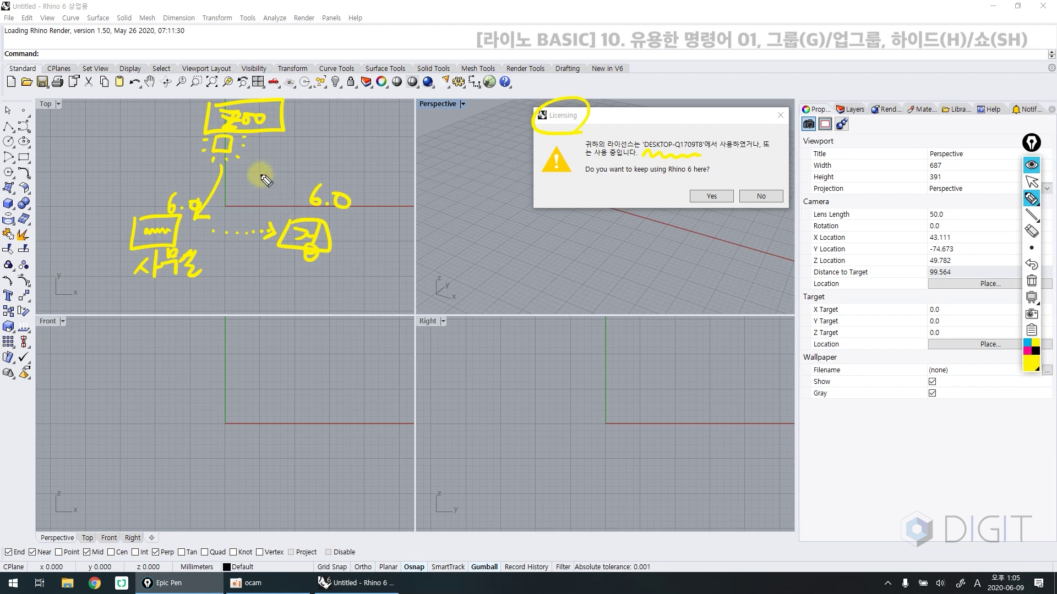
{"action": "mouse_move", "coordinate": [242, 148]}
{"action": "left_mouse_down"}
{"action": "mouse_move", "coordinate": [272, 166]}
{"action": "mouse_move", "coordinate": [290, 208]}
{"action": "mouse_move", "coordinate": [301, 192]}
{"action": "left_mouse_up"}
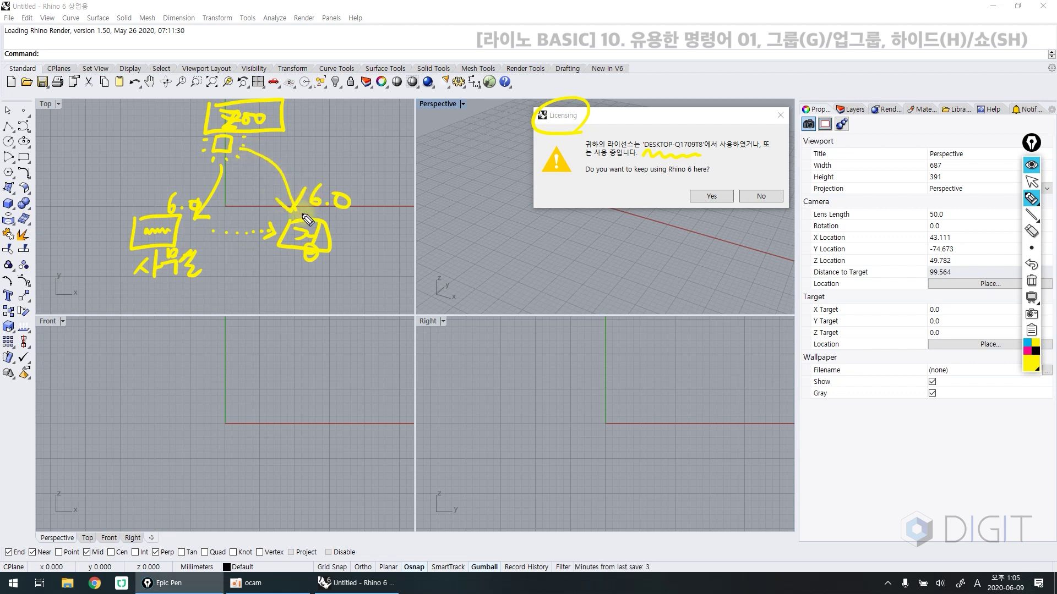
Link a circled 사 note to the underlined computer name, mark the Yes option, and clear all annotations
{"action": "left_click_drag", "start_coordinate": [703, 226], "coordinate": [704, 234]}
{"action": "mouse_move", "coordinate": [668, 169]}
{"action": "left_mouse_down"}
{"action": "mouse_move", "coordinate": [636, 226]}
{"action": "mouse_move", "coordinate": [609, 237]}
{"action": "mouse_move", "coordinate": [627, 222]}
{"action": "mouse_move", "coordinate": [638, 233]}
{"action": "left_mouse_up"}
{"action": "left_click_drag", "start_coordinate": [696, 193], "coordinate": [740, 174]}
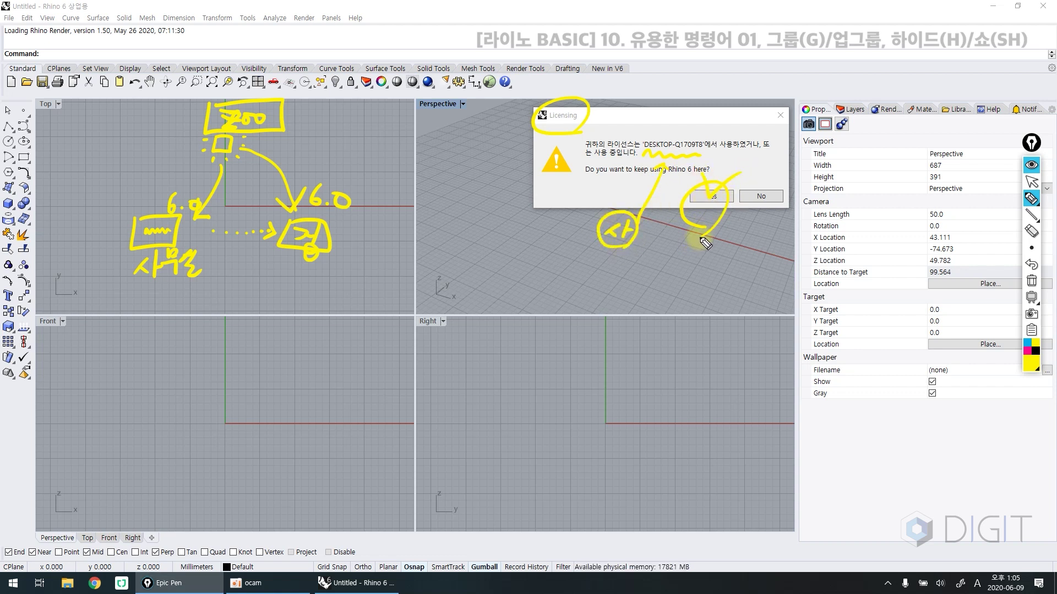
{"action": "key", "text": "ctrl+shift+c"}
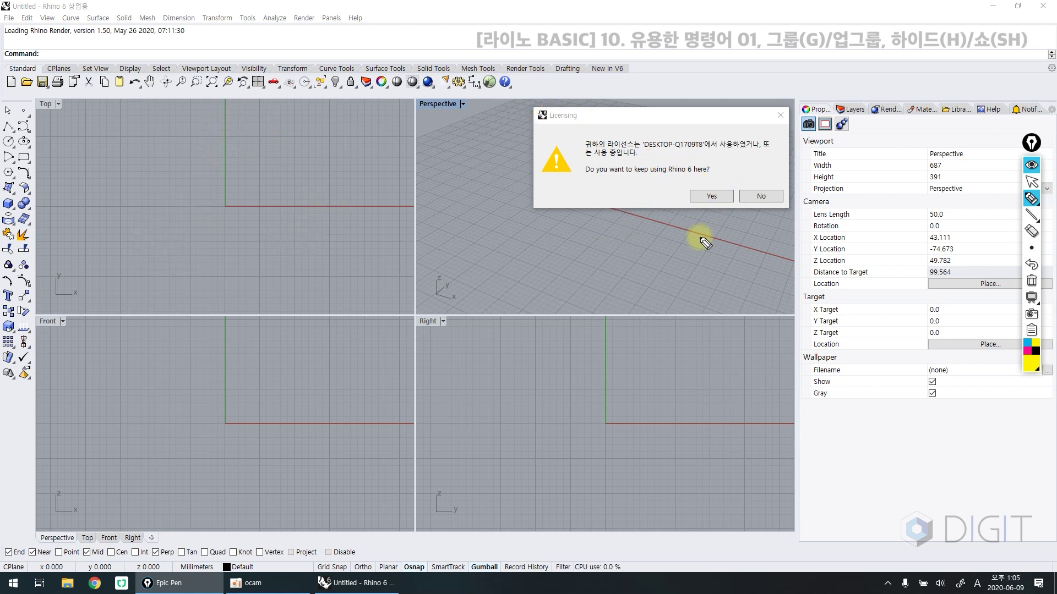
Agree to keep using Rhino 6 on this computer and maximize the Perspective viewport
{"action": "left_click", "coordinate": [711, 197]}
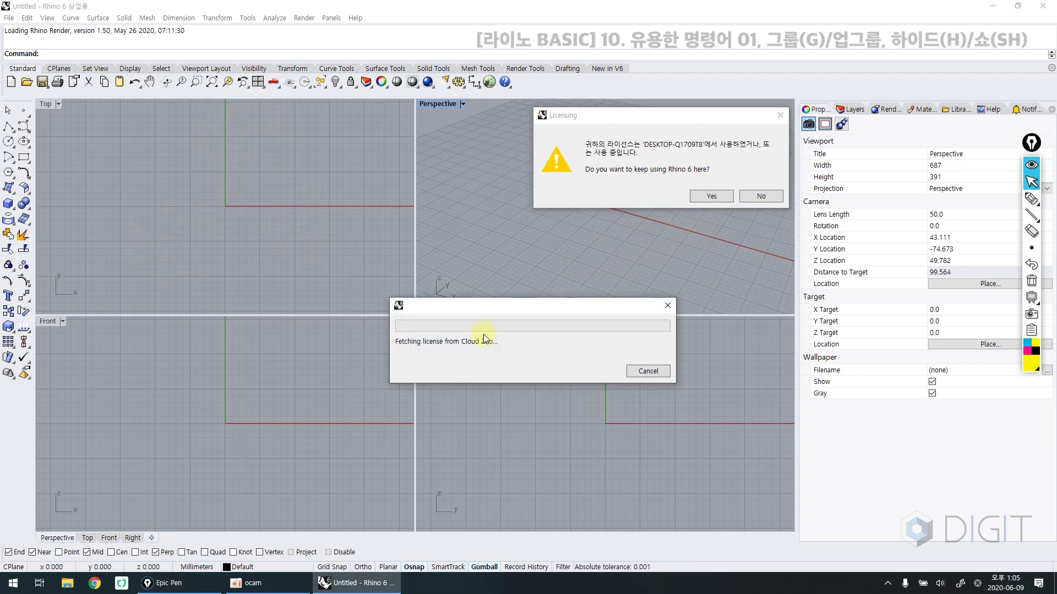
{"action": "double_click", "coordinate": [439, 105]}
{"action": "scroll", "coordinate": [405, 219], "scroll_direction": "down", "scroll_amount": 6}
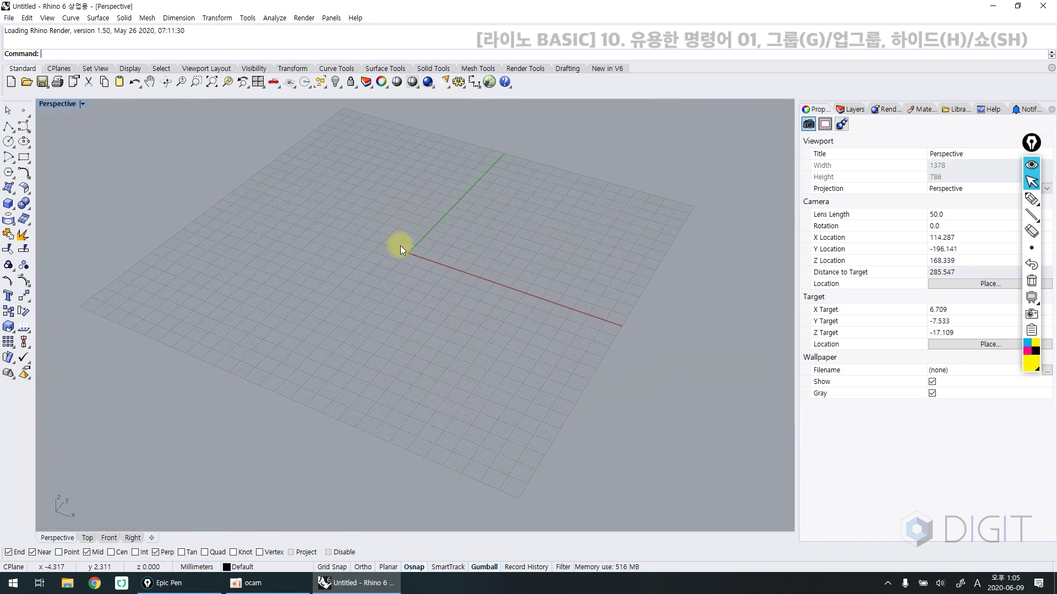
{"action": "scroll", "coordinate": [332, 294], "scroll_direction": "up", "scroll_amount": 3}
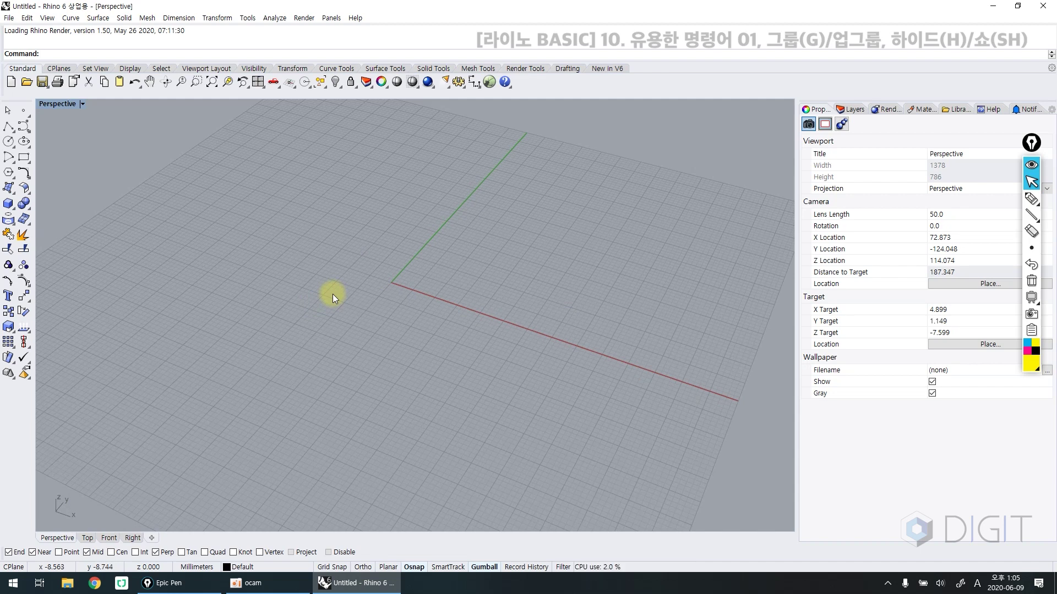
Draw an elongated box freehand on the grid, on the negative X side of the origin
{"action": "scroll", "coordinate": [329, 292], "scroll_direction": "down", "scroll_amount": 4}
{"action": "type", "text": "x"}
{"action": "key", "text": "Return"}
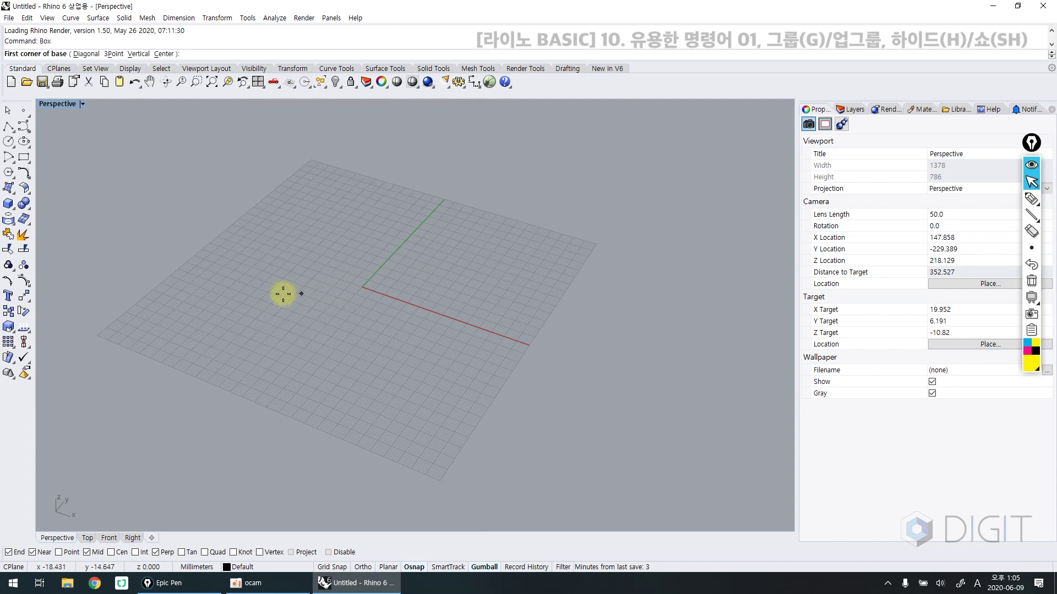
{"action": "left_click", "coordinate": [234, 291]}
{"action": "left_click", "coordinate": [356, 301]}
{"action": "left_click", "coordinate": [352, 236]}
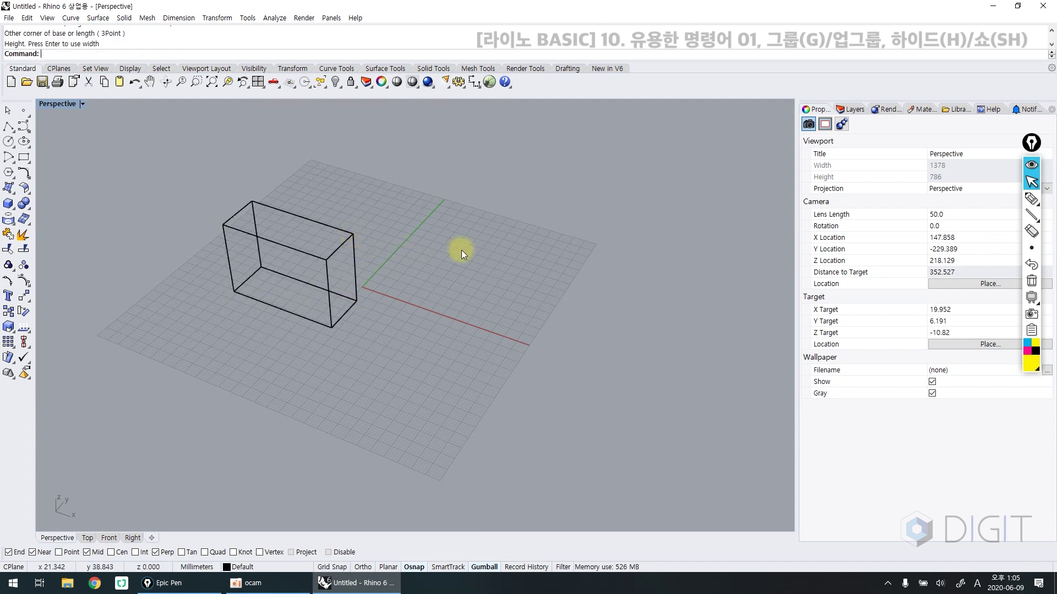
Draw two more boxes freehand: one beyond the red X axis and a smaller one in front of it
{"action": "key", "text": "Return"}
{"action": "left_click", "coordinate": [460, 244]}
{"action": "left_click", "coordinate": [500, 292]}
{"action": "left_click", "coordinate": [501, 229]}
{"action": "key", "text": "Return"}
{"action": "left_click", "coordinate": [412, 318]}
{"action": "left_click", "coordinate": [429, 367]}
{"action": "left_click", "coordinate": [425, 323]}
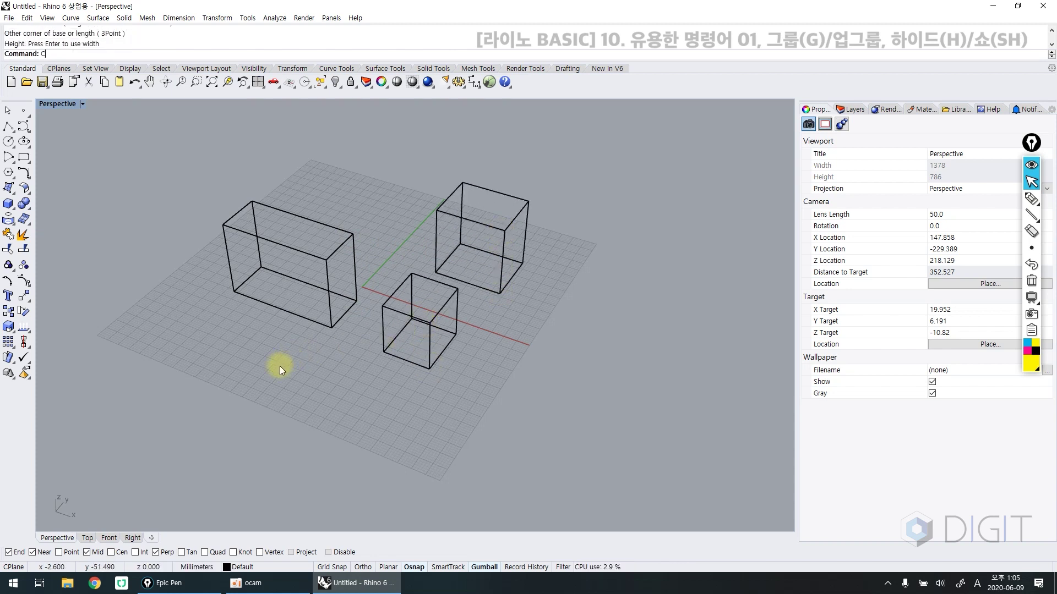
Draw a four-point S-shaped curve on the grid in front of the elongated box
{"action": "key", "text": "Return"}
{"action": "left_click", "coordinate": [254, 367]}
{"action": "left_click", "coordinate": [323, 363]}
{"action": "left_click", "coordinate": [333, 410]}
{"action": "left_click", "coordinate": [391, 402]}
{"action": "key", "text": "Return"}
Draw a second four-point curve beside the small box, ending near the end of the red X axis
{"action": "key", "text": "Return"}
{"action": "left_click", "coordinate": [465, 382]}
{"action": "left_click", "coordinate": [511, 385]}
{"action": "left_click", "coordinate": [516, 343]}
{"action": "left_click", "coordinate": [543, 323]}
{"action": "key", "text": "Return"}
Draw a third four-point curve as an arch beside the far box, near the grid's edge
{"action": "key", "text": "Return"}
{"action": "left_click", "coordinate": [553, 281]}
{"action": "left_click", "coordinate": [553, 251]}
{"action": "left_click", "coordinate": [601, 199]}
{"action": "left_click", "coordinate": [632, 256]}
{"action": "key", "text": "Return"}
Switch the Perspective viewport's display mode to Shaded
{"action": "right_click_drag", "start_coordinate": [536, 347], "coordinate": [509, 353]}
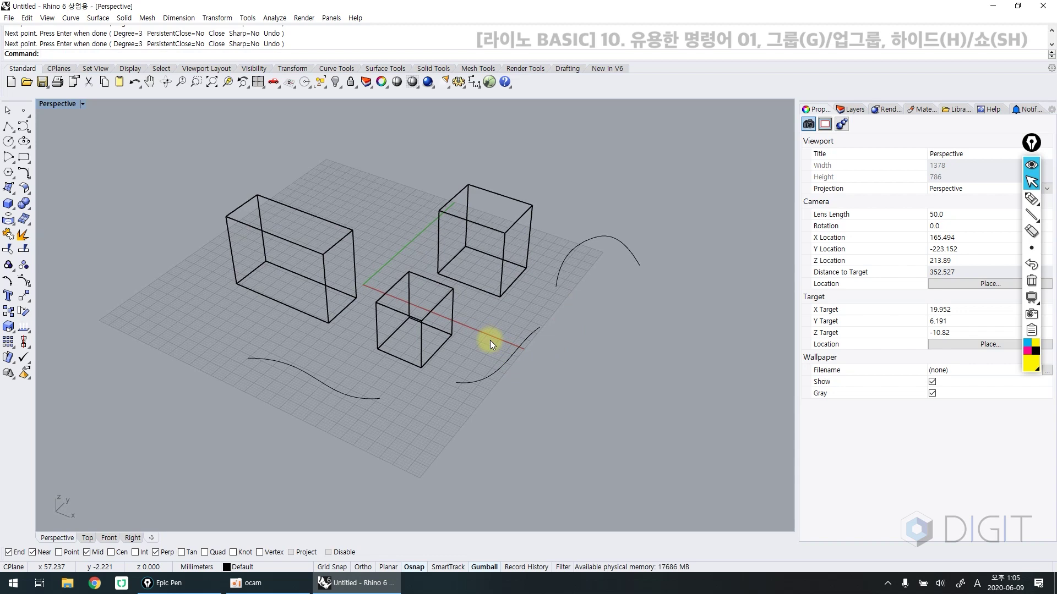
{"action": "type", "text": "S"}
{"action": "key", "text": "Return"}
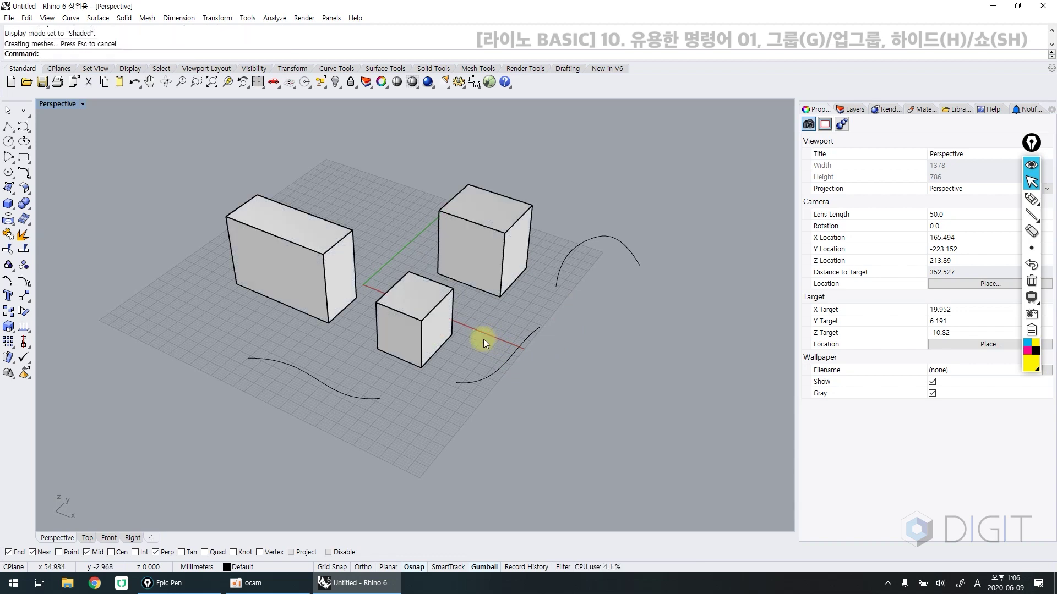
Select all boxes and curves at once, clear that, and select the three boxes one by one before deselecting them
{"action": "left_click_drag", "start_coordinate": [631, 193], "coordinate": [227, 421]}
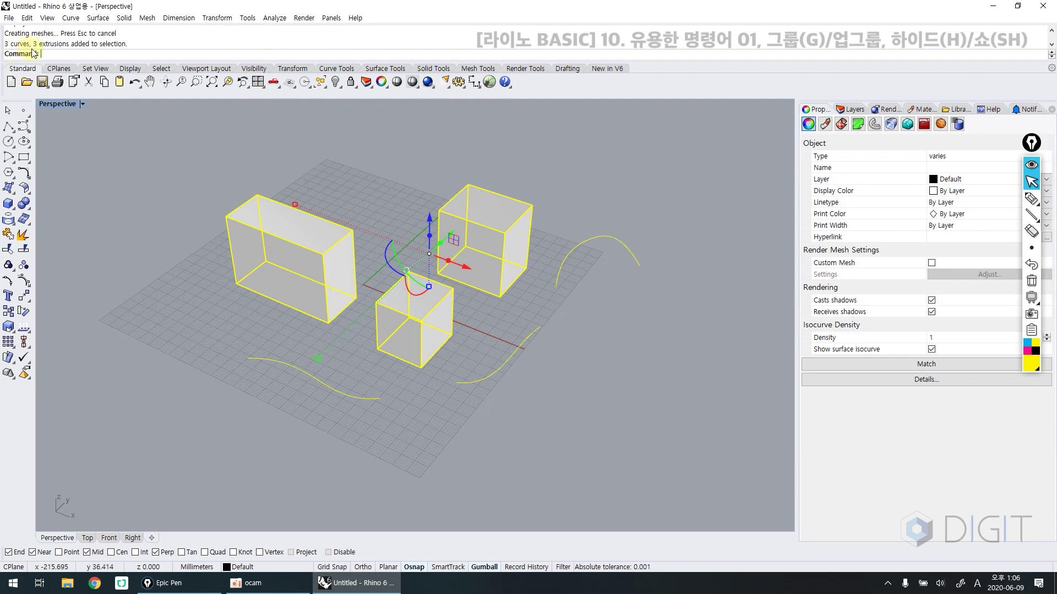
{"action": "left_click", "coordinate": [172, 263]}
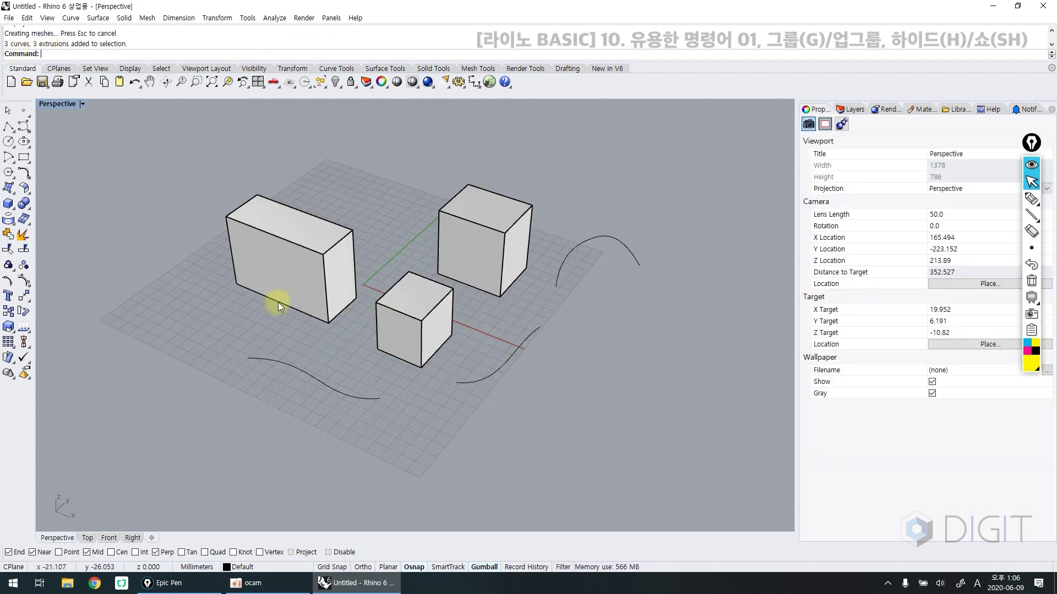
{"action": "left_click", "coordinate": [303, 301]}
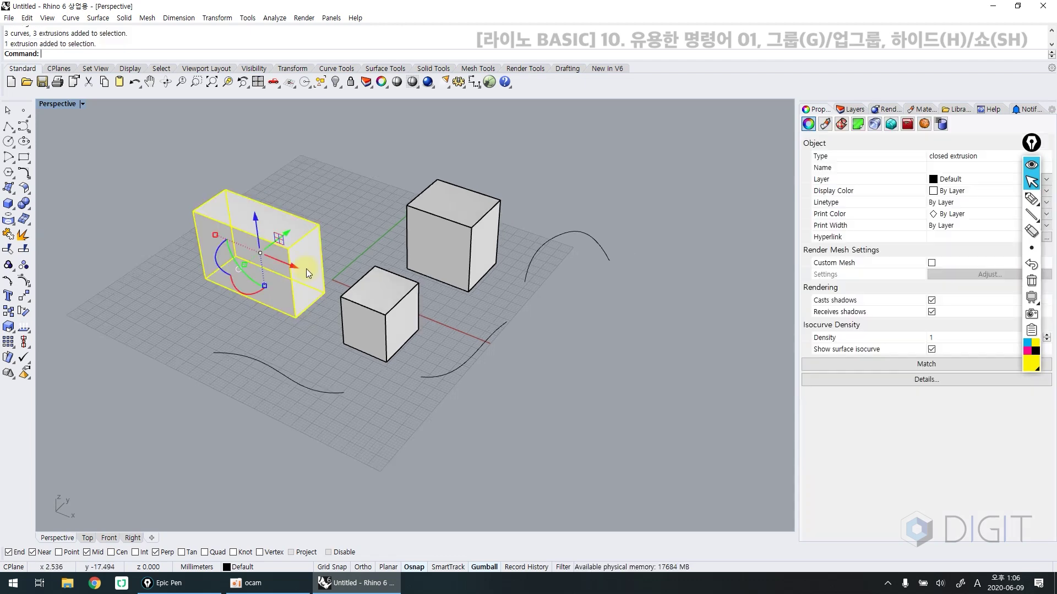
{"action": "left_click", "coordinate": [413, 312], "text": "shift"}
{"action": "left_click", "coordinate": [440, 260], "text": "shift"}
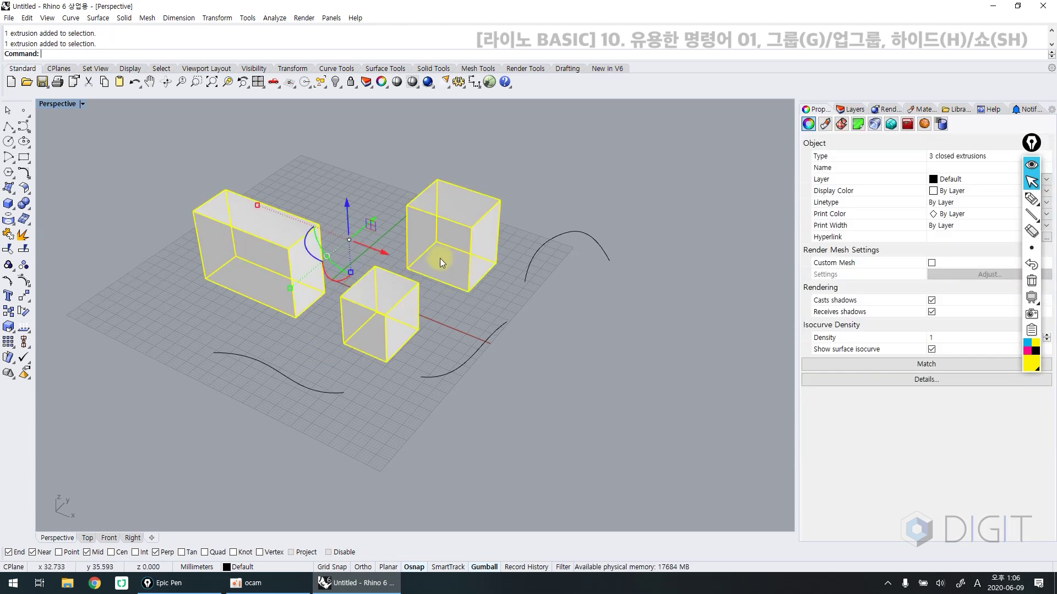
{"action": "left_click", "coordinate": [341, 197]}
Select the curves in front of the boxes one by one, and clear the selection
{"action": "left_click", "coordinate": [292, 386]}
{"action": "left_click", "coordinate": [467, 352], "text": "shift"}
{"action": "left_click_drag", "start_coordinate": [598, 300], "coordinate": [563, 315]}
{"action": "right_click_drag", "start_coordinate": [503, 318], "coordinate": [507, 317], "text": "shift"}
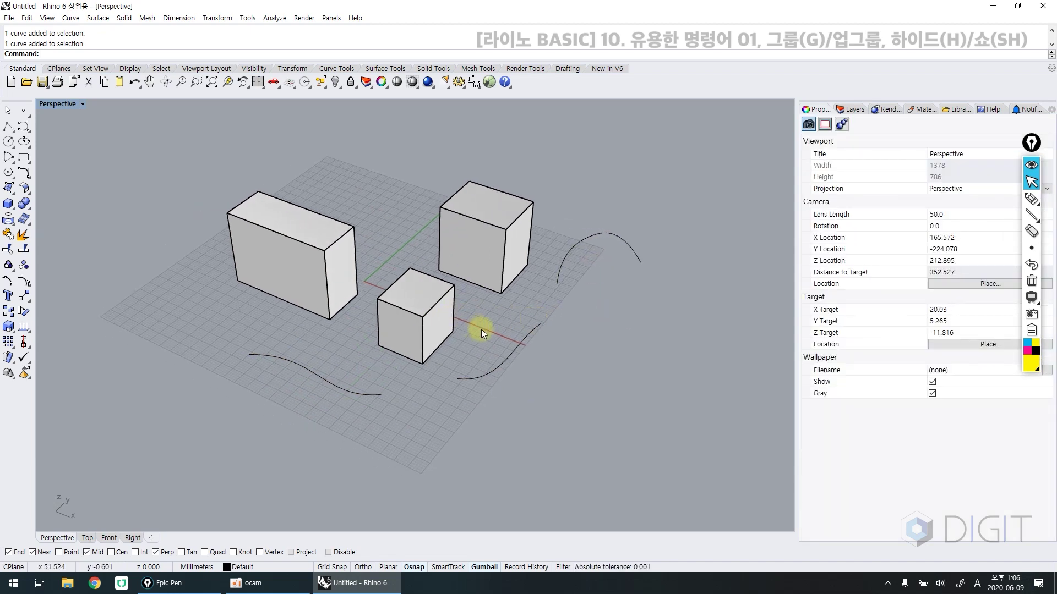
Select the three boxes, combine them with the Group command, and deselect them
{"action": "left_click", "coordinate": [425, 279]}
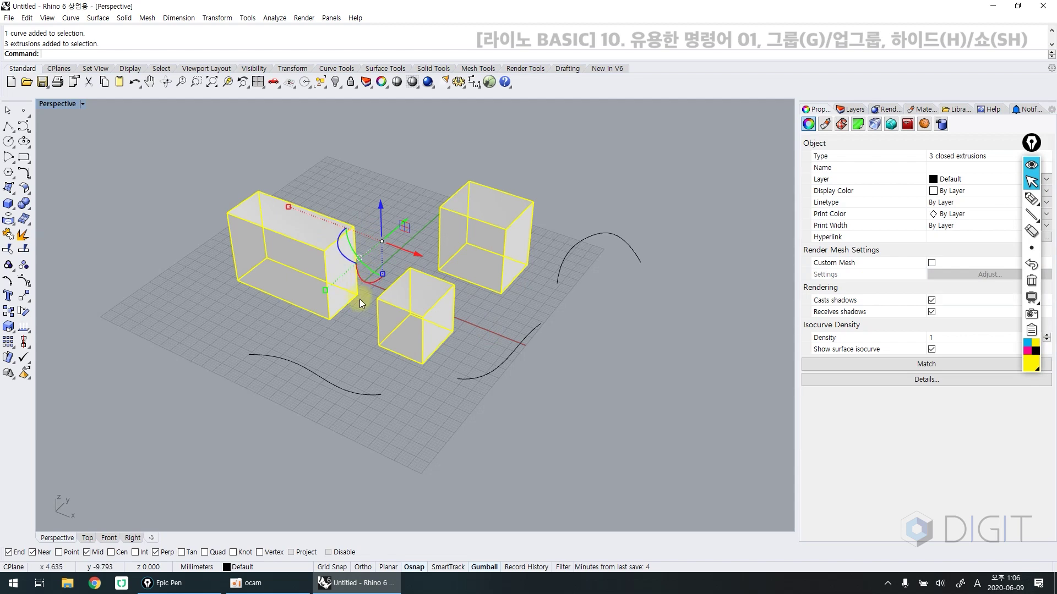
{"action": "key", "text": "Return"}
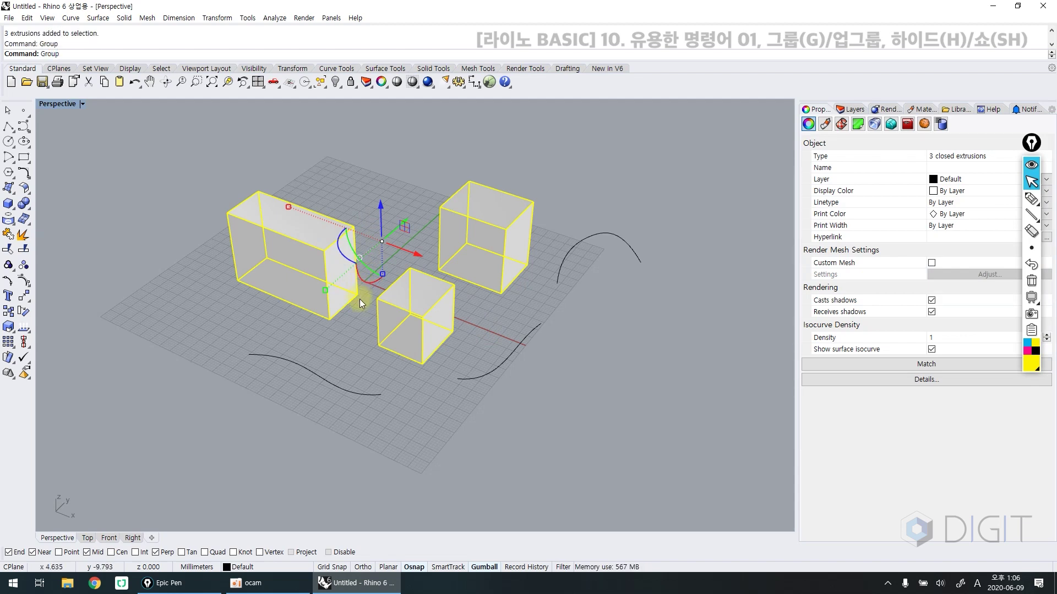
{"action": "left_click", "coordinate": [411, 446]}
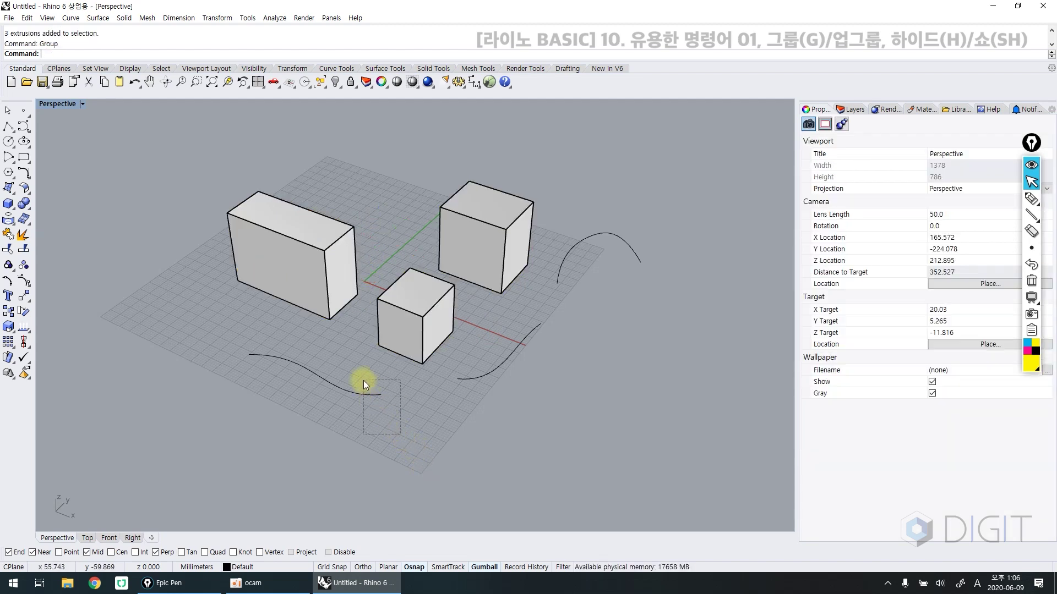
Select all three curves and combine them into a separate group
{"action": "left_click_drag", "start_coordinate": [363, 381], "coordinate": [364, 390]}
{"action": "left_click", "coordinate": [495, 371], "text": "shift"}
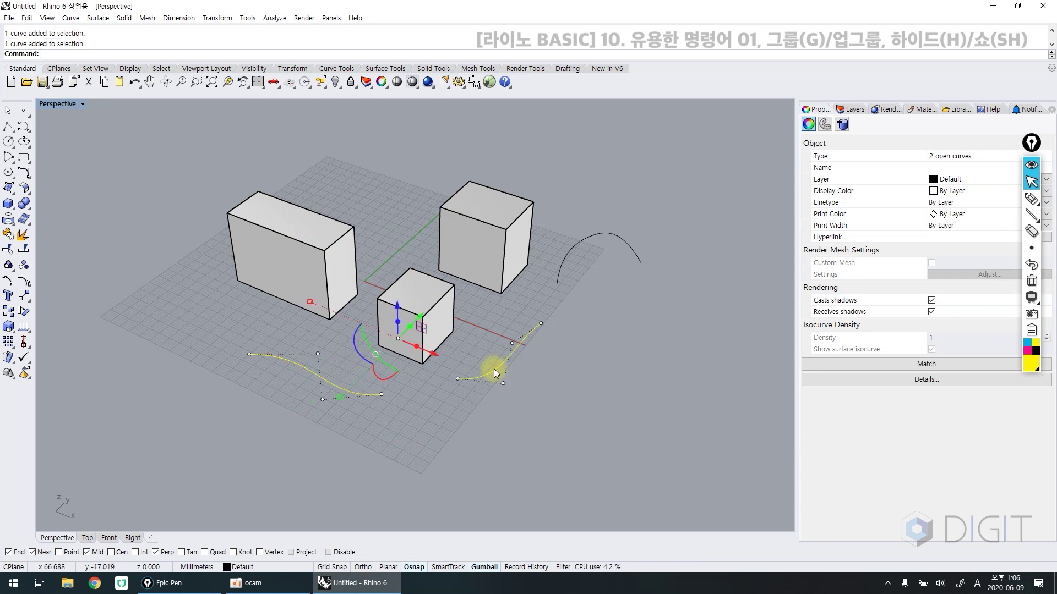
{"action": "left_click", "coordinate": [608, 236], "text": "shift"}
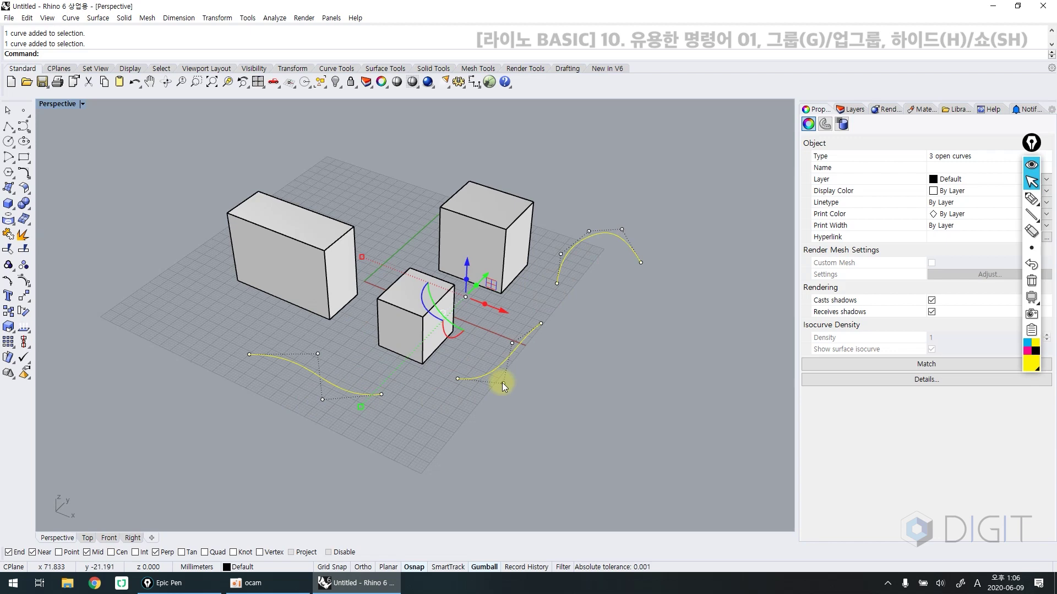
{"action": "type", "text": "g"}
{"action": "key", "text": "Return"}
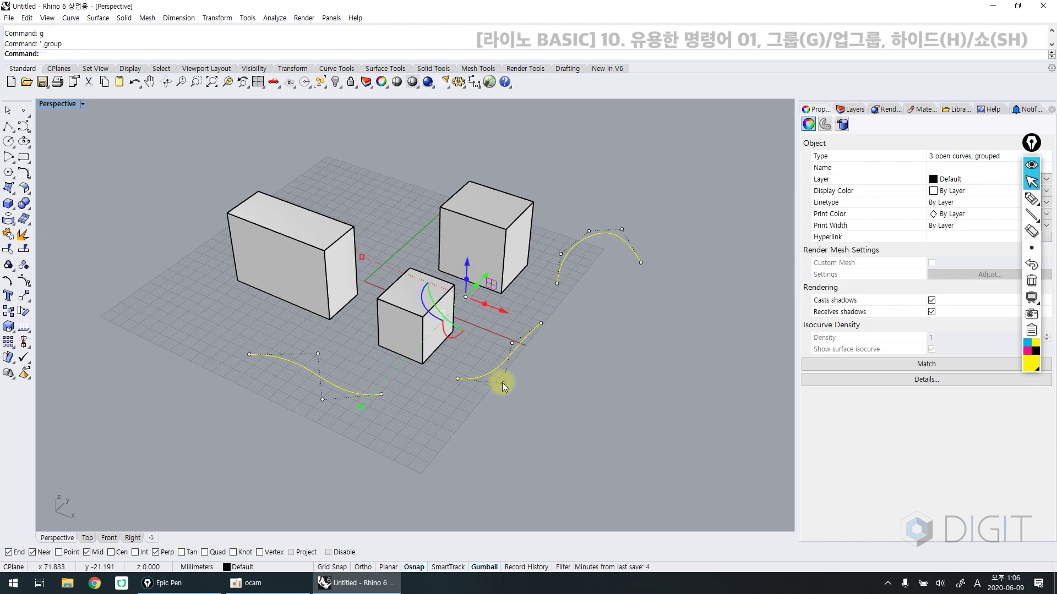
Clear the selection, then select the box group and the curve group in turn to check that each selects as a unit
{"action": "left_click", "coordinate": [526, 408]}
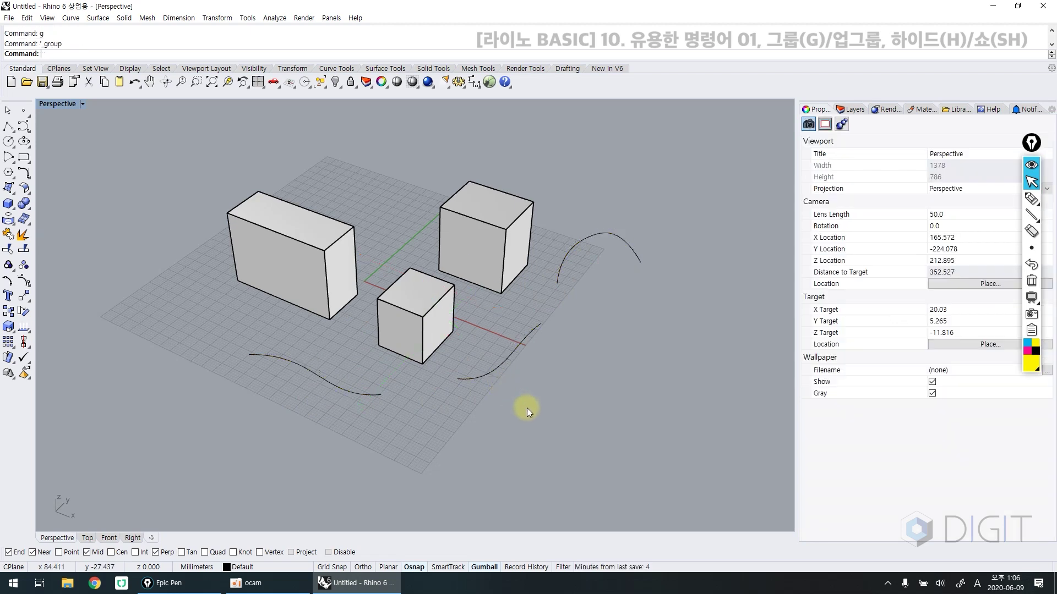
{"action": "left_click", "coordinate": [450, 330]}
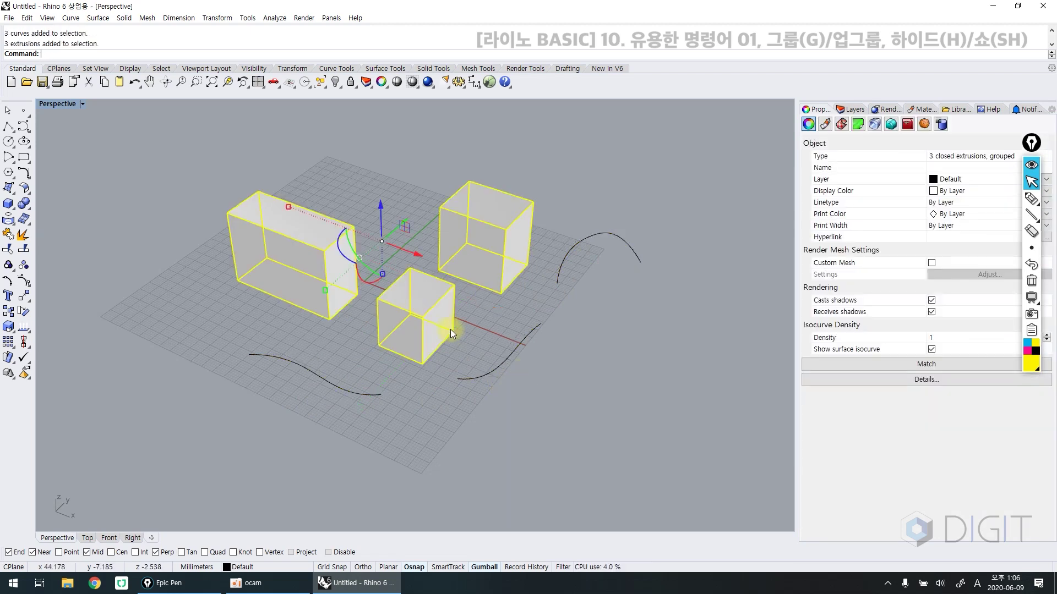
{"action": "left_click", "coordinate": [487, 367]}
Select all boxes and curves, ungroup both groups with Ungroup, and clear the selection
{"action": "key", "text": "ctrl+a"}
{"action": "left_click", "coordinate": [440, 413]}
{"action": "left_click", "coordinate": [419, 318]}
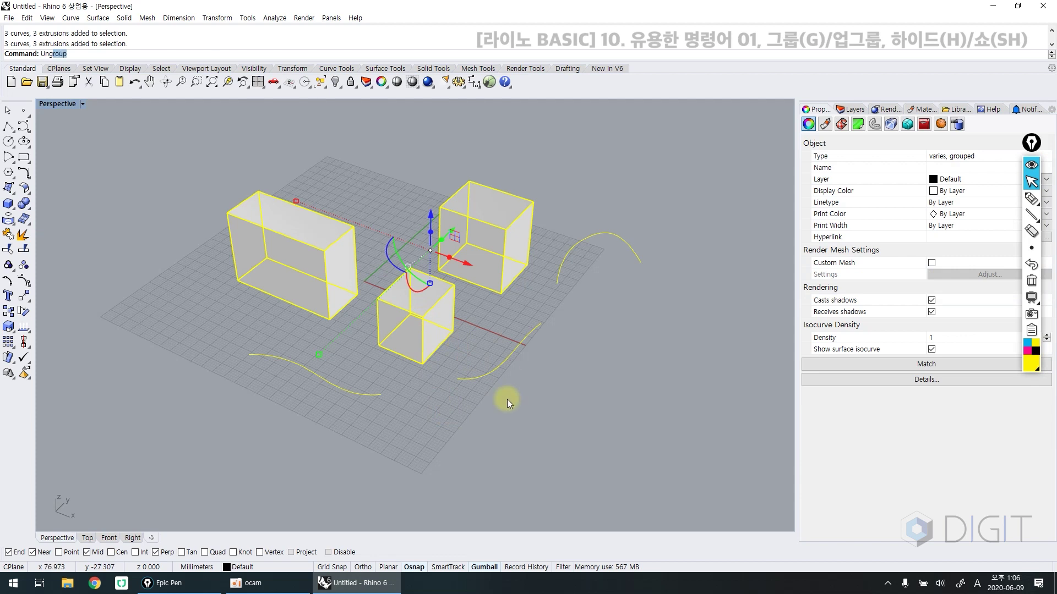
{"action": "key", "text": "Return"}
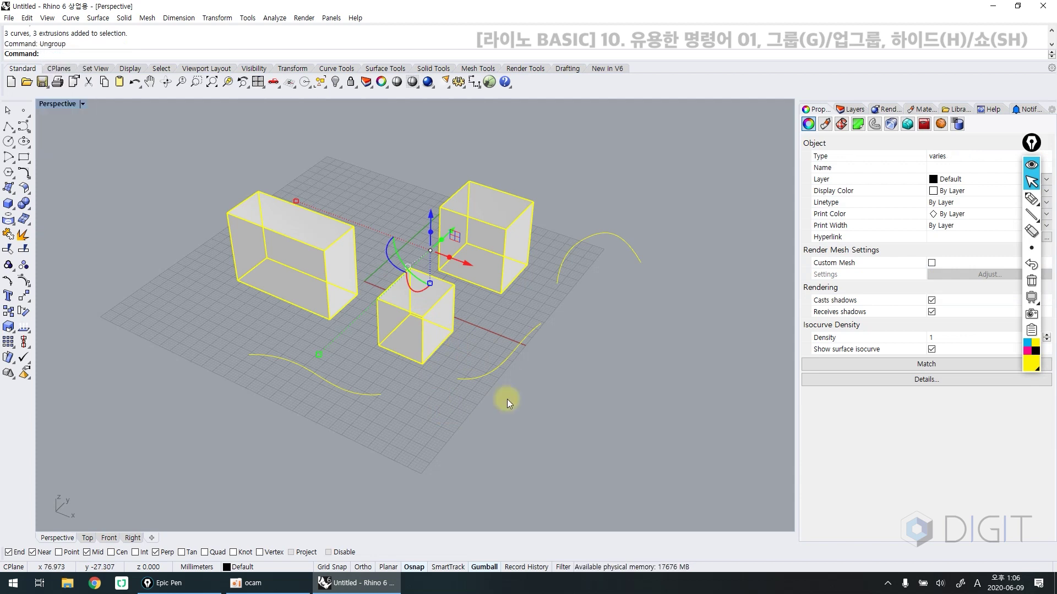
{"action": "left_click", "coordinate": [506, 398]}
Group the long box, the small front box and the curve beside the small box, and deselect them
{"action": "right_click_drag", "start_coordinate": [501, 371], "coordinate": [445, 333]}
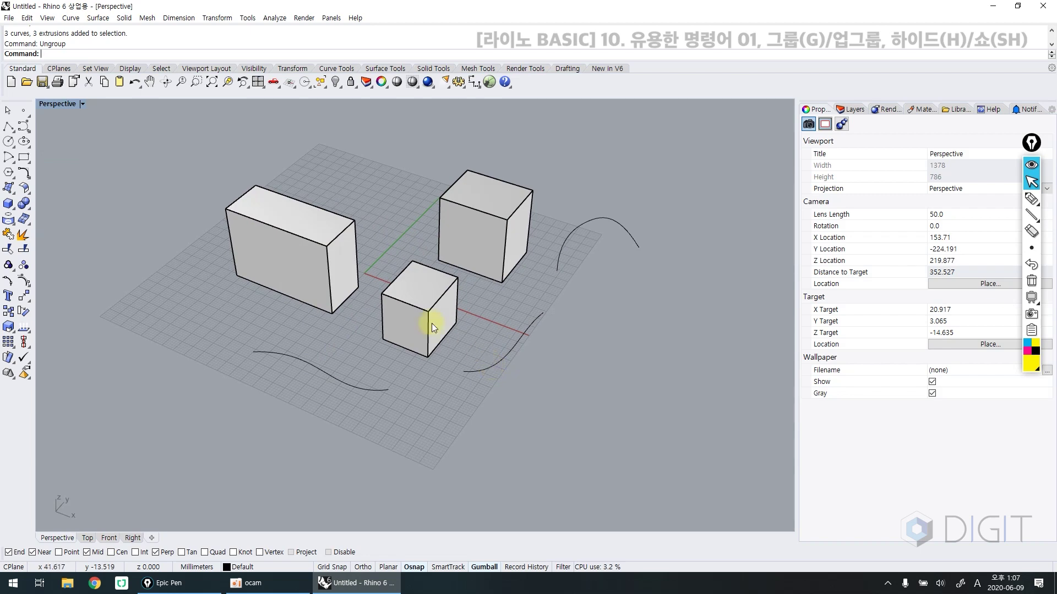
{"action": "left_click", "coordinate": [345, 298]}
{"action": "left_click", "coordinate": [405, 310], "text": "shift"}
{"action": "left_click", "coordinate": [500, 367], "text": "shift"}
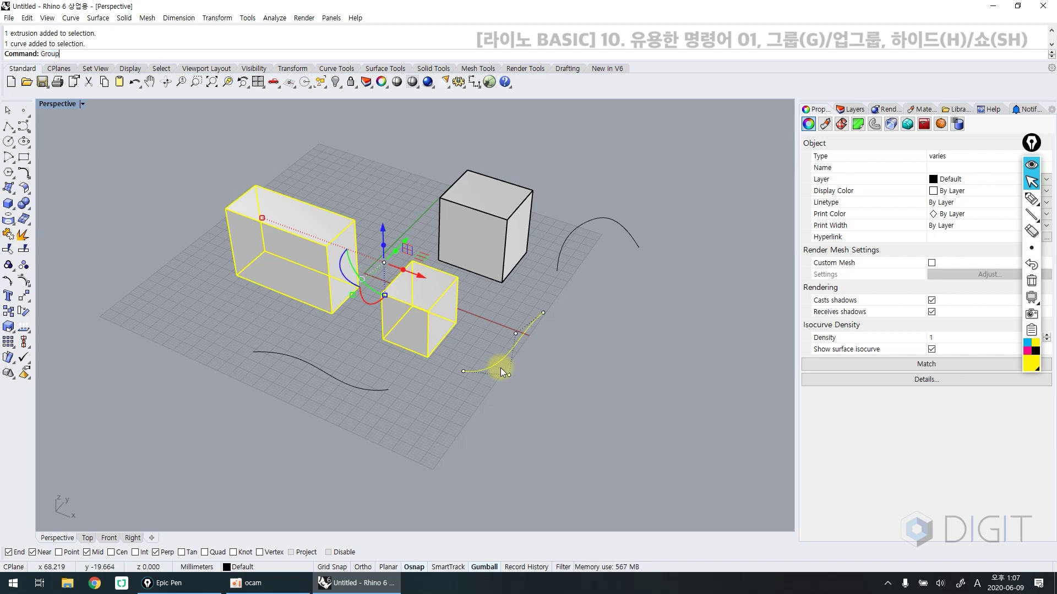
{"action": "key", "text": "Return"}
{"action": "left_click", "coordinate": [444, 383]}
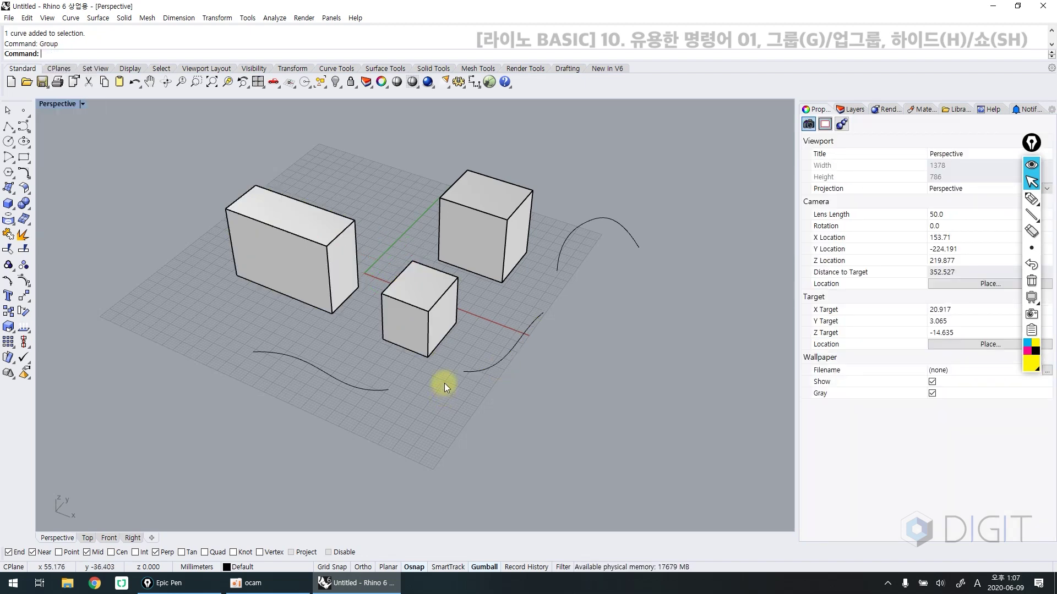
Select the mixed group of two boxes and a curve, add the back box, and combine them into an outer group
{"action": "left_click", "coordinate": [263, 242]}
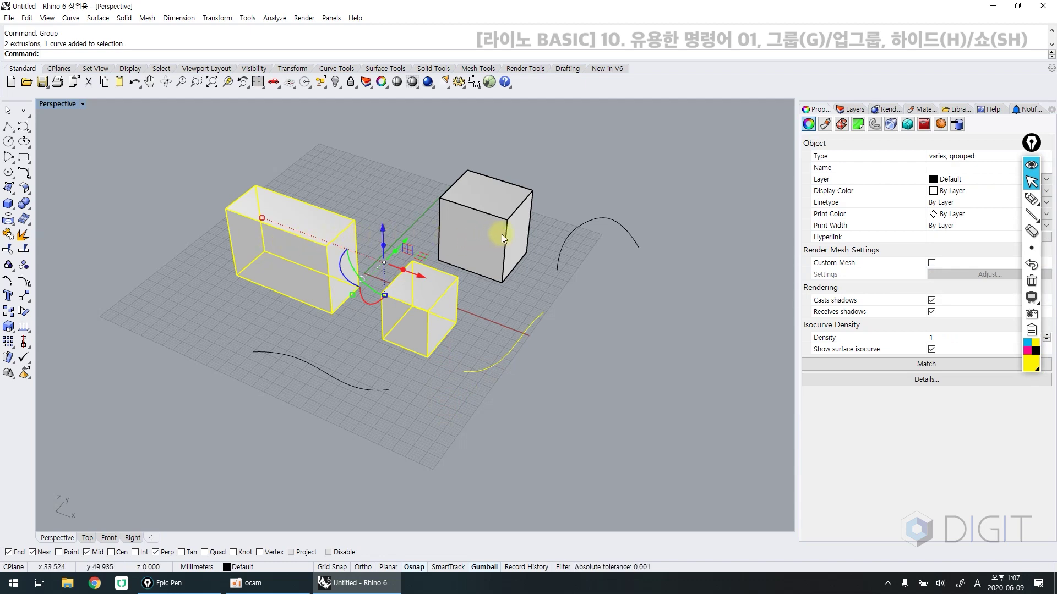
{"action": "left_click", "coordinate": [437, 308]}
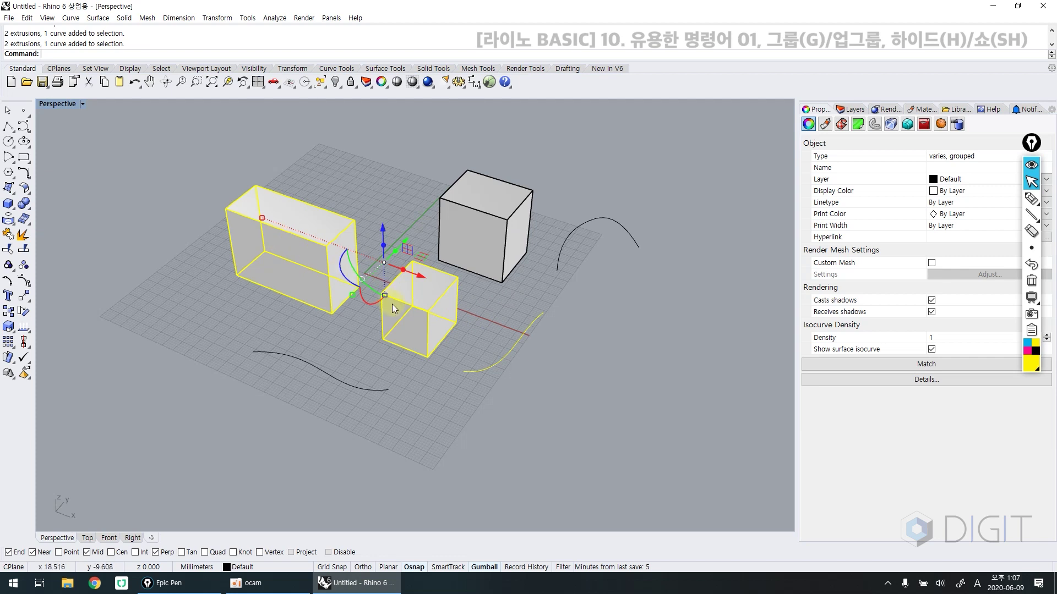
{"action": "left_click", "coordinate": [499, 219], "text": "shift"}
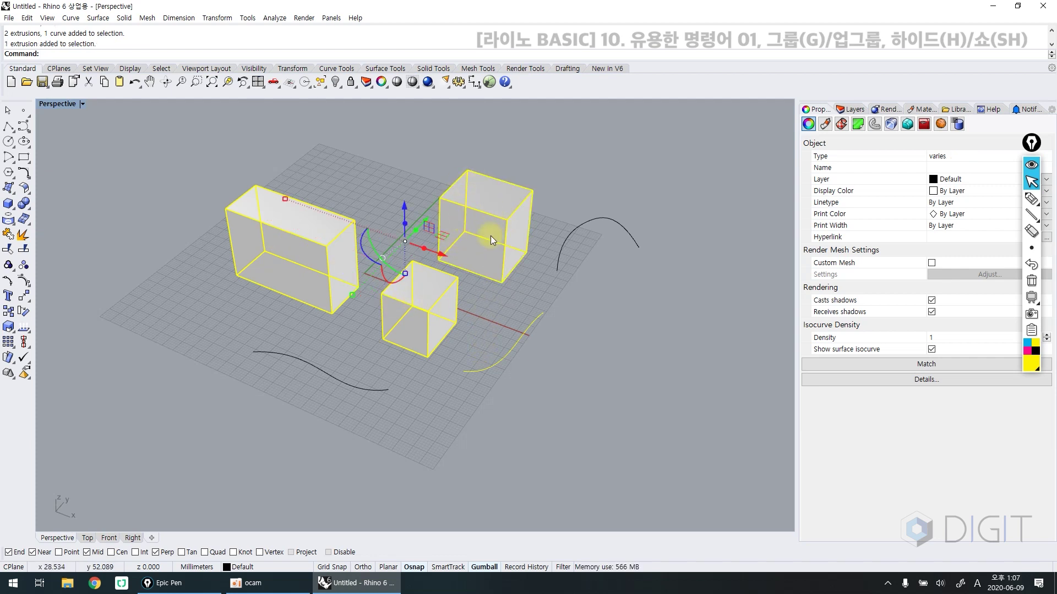
{"action": "key", "text": "Return"}
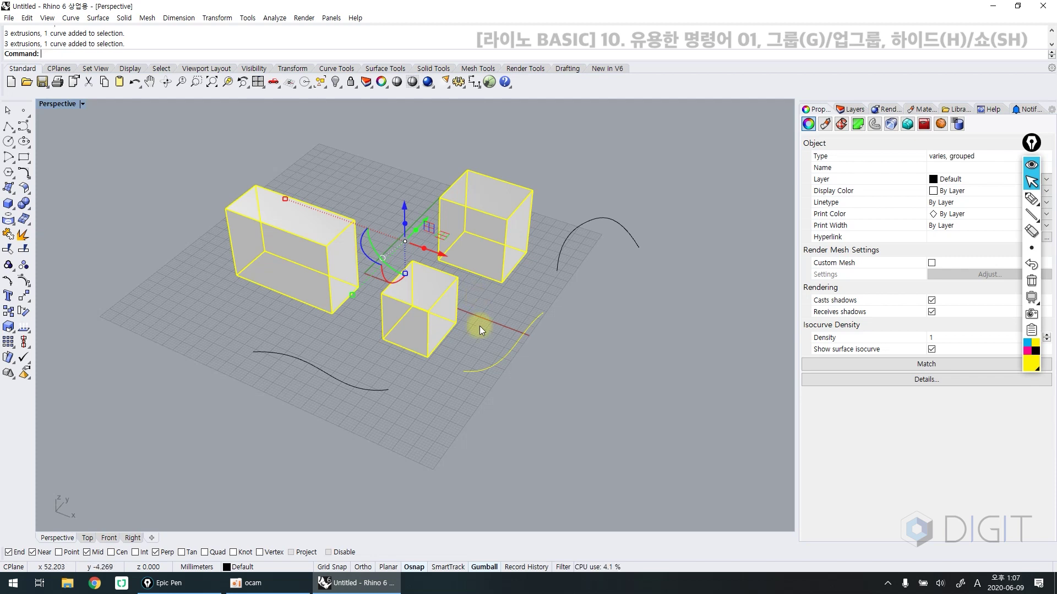
Switch to Epic Pen, outline the inner and the outer group around the boxes, and label each outline "Group"
{"action": "mouse_move", "coordinate": [212, 177]}
{"action": "left_mouse_down"}
{"action": "mouse_move", "coordinate": [209, 193]}
{"action": "mouse_move", "coordinate": [278, 306]}
{"action": "mouse_move", "coordinate": [432, 369]}
{"action": "mouse_move", "coordinate": [547, 349]}
{"action": "mouse_move", "coordinate": [457, 272]}
{"action": "mouse_move", "coordinate": [220, 166]}
{"action": "left_mouse_up"}
{"action": "mouse_move", "coordinate": [588, 333]}
{"action": "left_mouse_down"}
{"action": "mouse_move", "coordinate": [562, 346]}
{"action": "mouse_move", "coordinate": [633, 364]}
{"action": "left_mouse_up"}
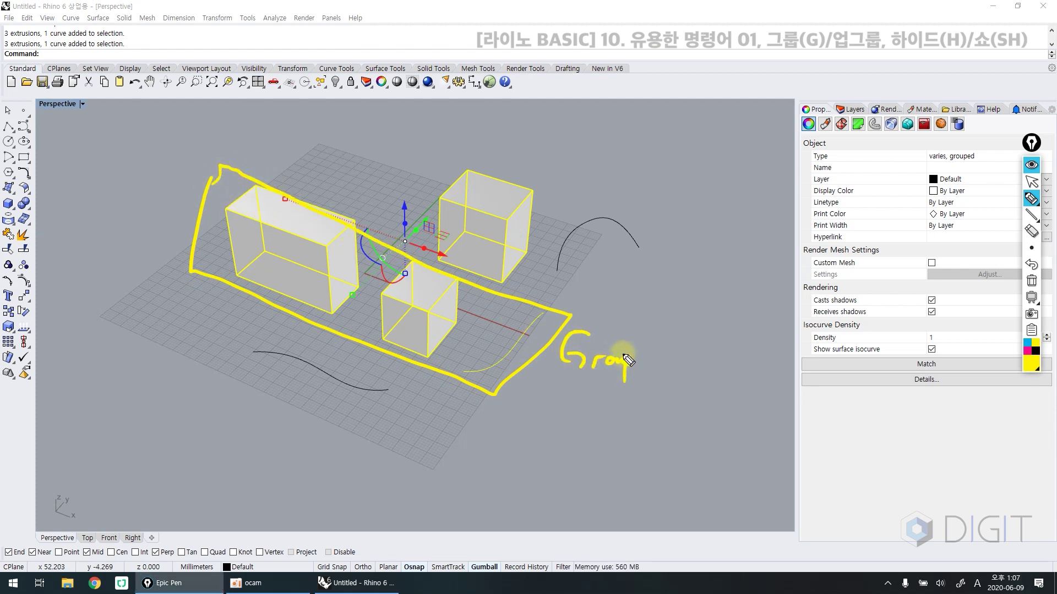
{"action": "mouse_move", "coordinate": [444, 142]}
{"action": "left_mouse_down"}
{"action": "mouse_move", "coordinate": [404, 205]}
{"action": "mouse_move", "coordinate": [235, 147]}
{"action": "mouse_move", "coordinate": [179, 243]}
{"action": "mouse_move", "coordinate": [386, 355]}
{"action": "mouse_move", "coordinate": [503, 401]}
{"action": "mouse_move", "coordinate": [525, 309]}
{"action": "mouse_move", "coordinate": [531, 181]}
{"action": "mouse_move", "coordinate": [438, 161]}
{"action": "left_mouse_up"}
{"action": "mouse_move", "coordinate": [533, 132]}
{"action": "left_mouse_down"}
{"action": "mouse_move", "coordinate": [527, 153]}
{"action": "mouse_move", "coordinate": [584, 156]}
{"action": "mouse_move", "coordinate": [582, 164]}
{"action": "left_mouse_up"}
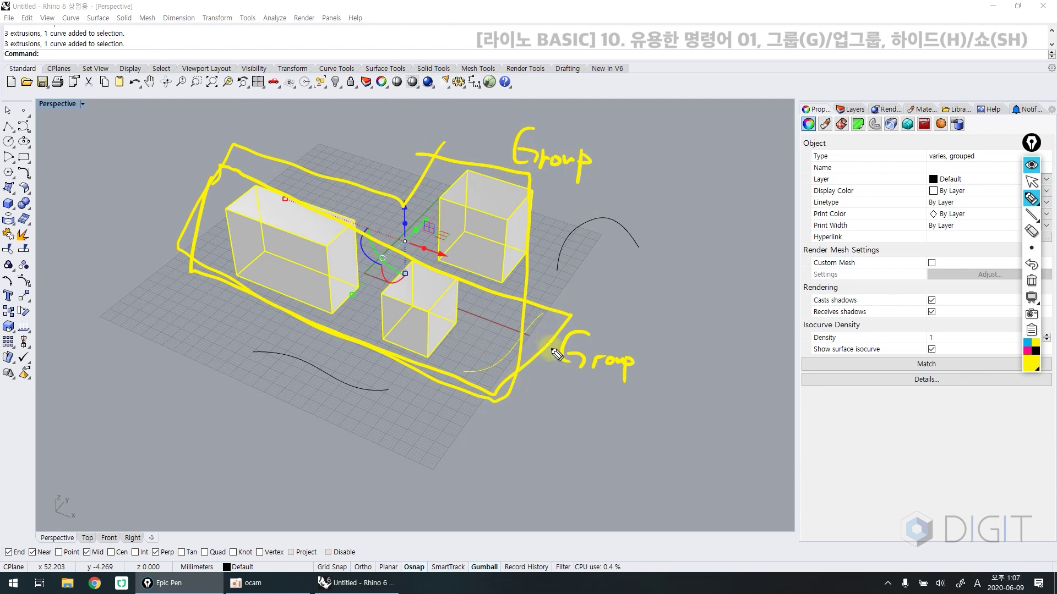
Annotate the inner group's label with "선택!", "(서로 다른 type)" and check marks, and clear all pen annotations
{"action": "mouse_move", "coordinate": [563, 384]}
{"action": "left_mouse_down"}
{"action": "mouse_move", "coordinate": [632, 389]}
{"action": "mouse_move", "coordinate": [660, 361]}
{"action": "mouse_move", "coordinate": [703, 354]}
{"action": "mouse_move", "coordinate": [712, 383]}
{"action": "mouse_move", "coordinate": [724, 371]}
{"action": "mouse_move", "coordinate": [759, 390]}
{"action": "mouse_move", "coordinate": [744, 385]}
{"action": "left_mouse_up"}
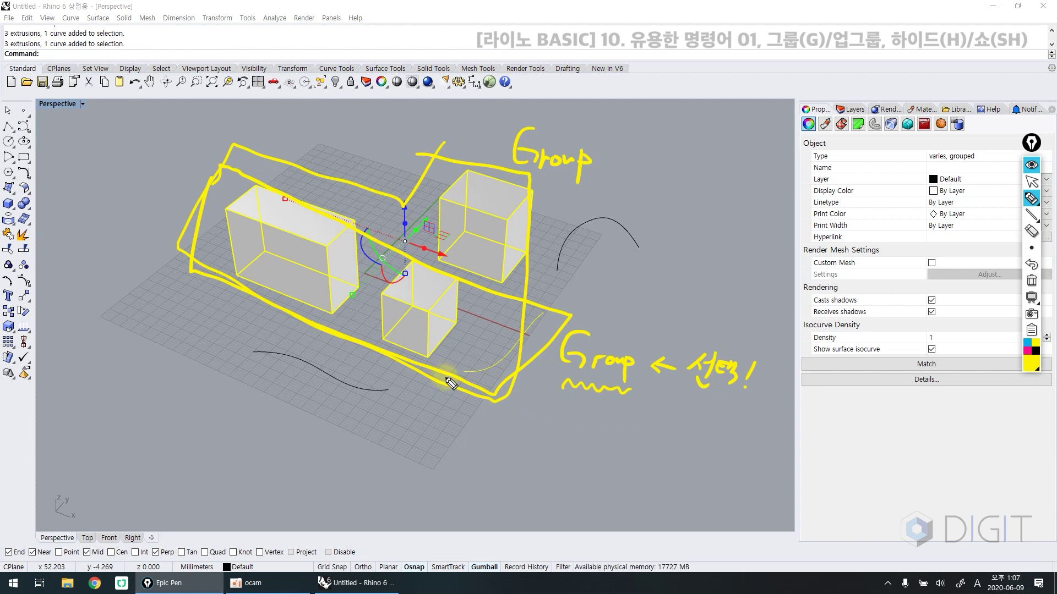
{"action": "mouse_move", "coordinate": [552, 414]}
{"action": "left_mouse_down"}
{"action": "mouse_move", "coordinate": [559, 439]}
{"action": "mouse_move", "coordinate": [588, 415]}
{"action": "mouse_move", "coordinate": [591, 439]}
{"action": "mouse_move", "coordinate": [670, 430]}
{"action": "mouse_move", "coordinate": [674, 414]}
{"action": "mouse_move", "coordinate": [726, 435]}
{"action": "left_mouse_up"}
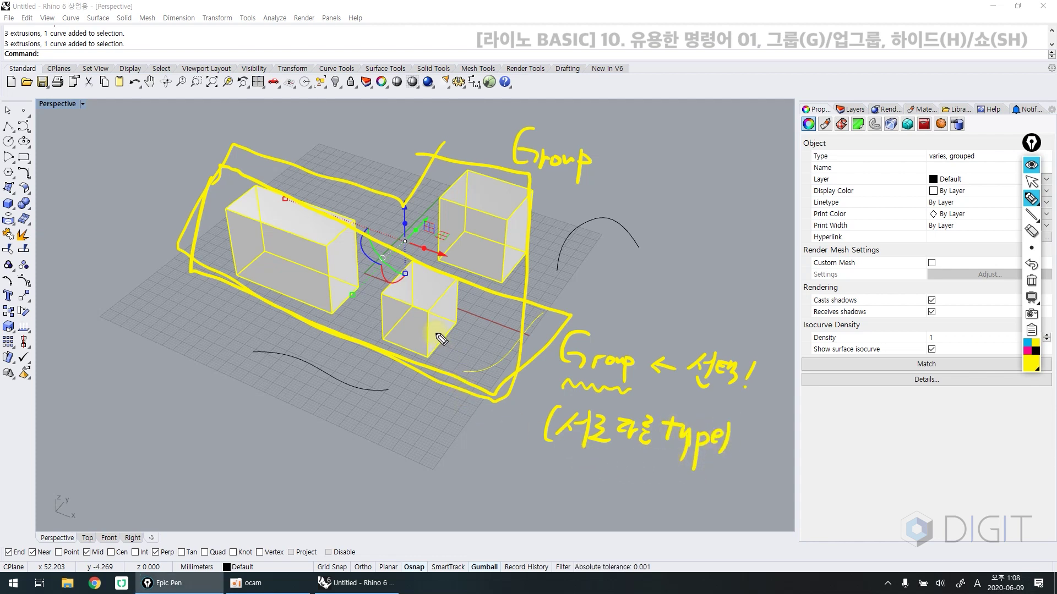
{"action": "mouse_move", "coordinate": [432, 326]}
{"action": "left_mouse_down"}
{"action": "mouse_move", "coordinate": [487, 352]}
{"action": "mouse_move", "coordinate": [494, 322]}
{"action": "left_mouse_up"}
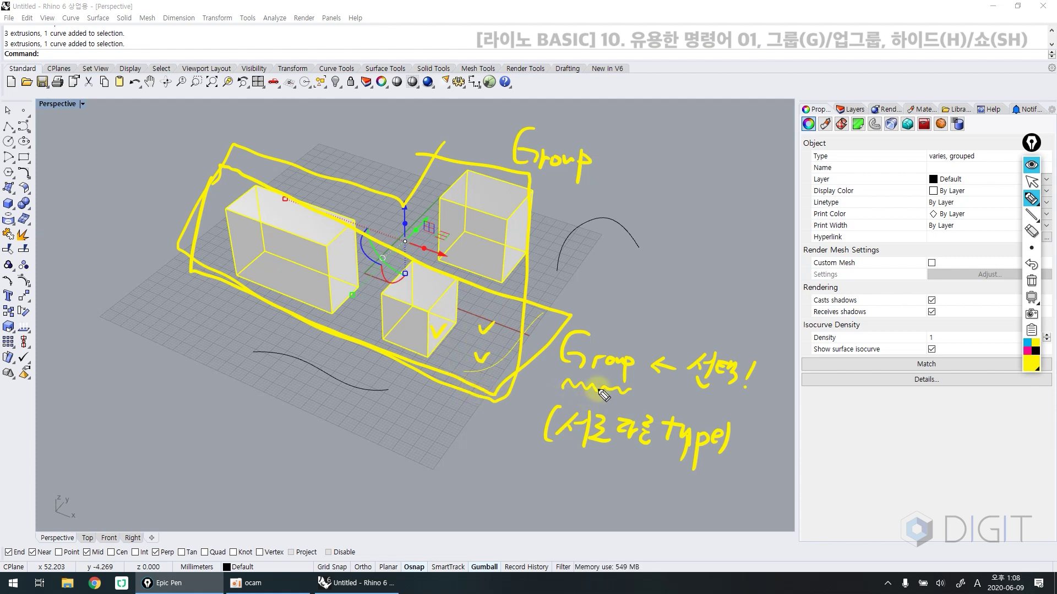
{"action": "mouse_move", "coordinate": [485, 128]}
{"action": "left_mouse_down"}
{"action": "mouse_move", "coordinate": [502, 122]}
{"action": "mouse_move", "coordinate": [505, 141]}
{"action": "left_mouse_up"}
{"action": "key", "text": "ctrl+shift+c"}
{"action": "key", "text": "ctrl+shift+1"}
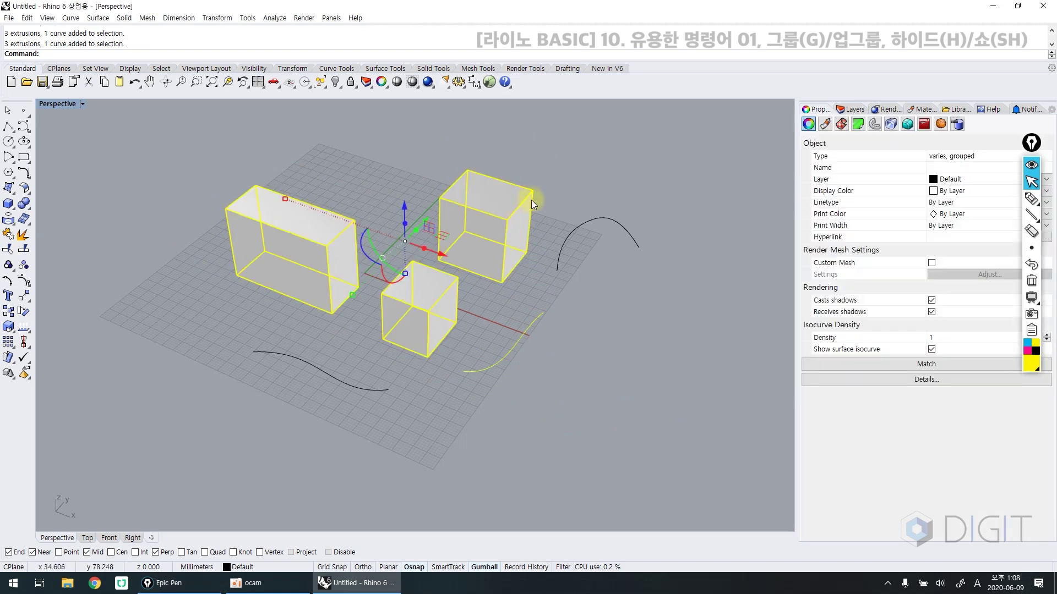
Ungroup the outer group in Rhino, and select the back box on its own to check that it is separate
{"action": "type", "text": "Ungroup"}
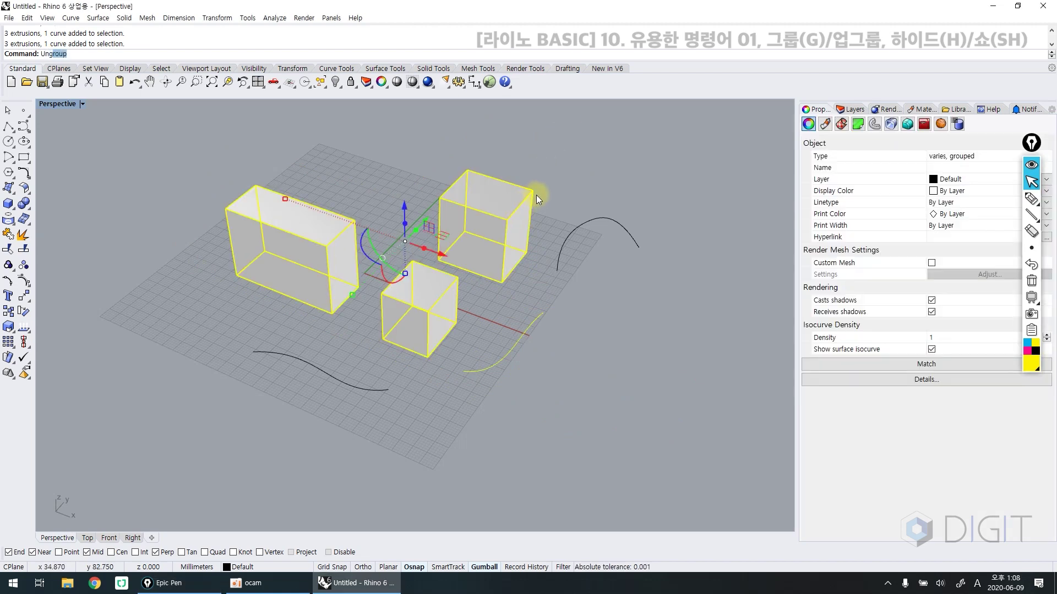
{"action": "key", "text": "Return"}
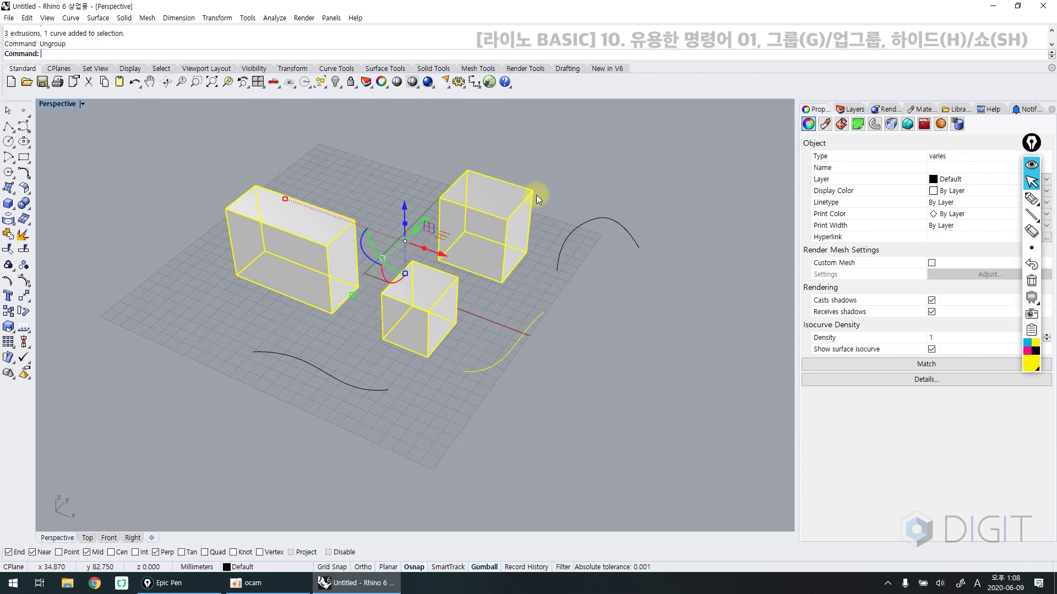
{"action": "left_click", "coordinate": [573, 180]}
{"action": "left_click", "coordinate": [516, 235]}
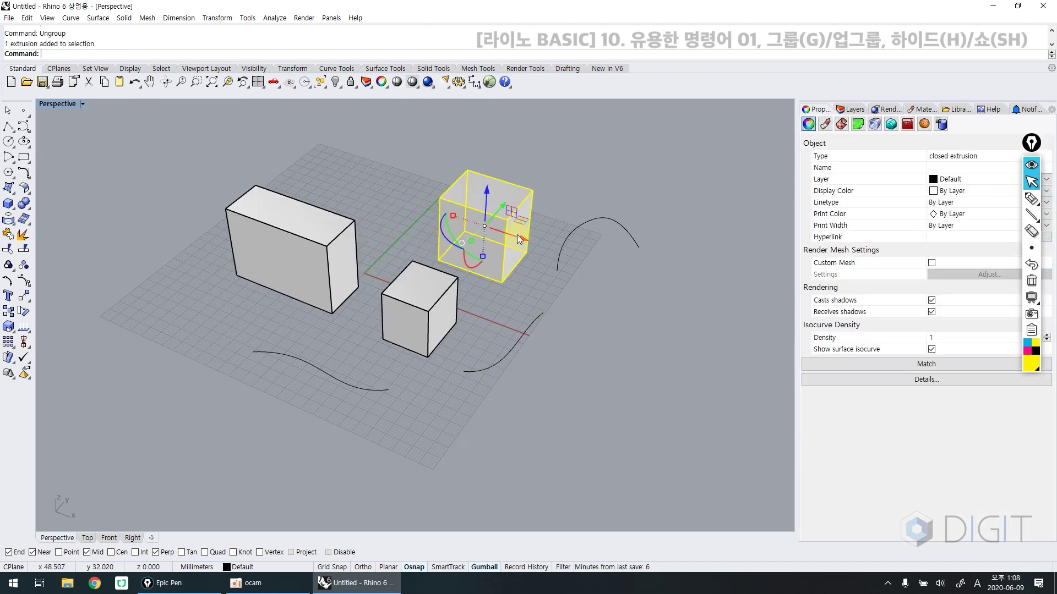
Ungroup the remaining group of two boxes and a curve, test selecting a single box, and clear the selection
{"action": "left_click", "coordinate": [442, 295]}
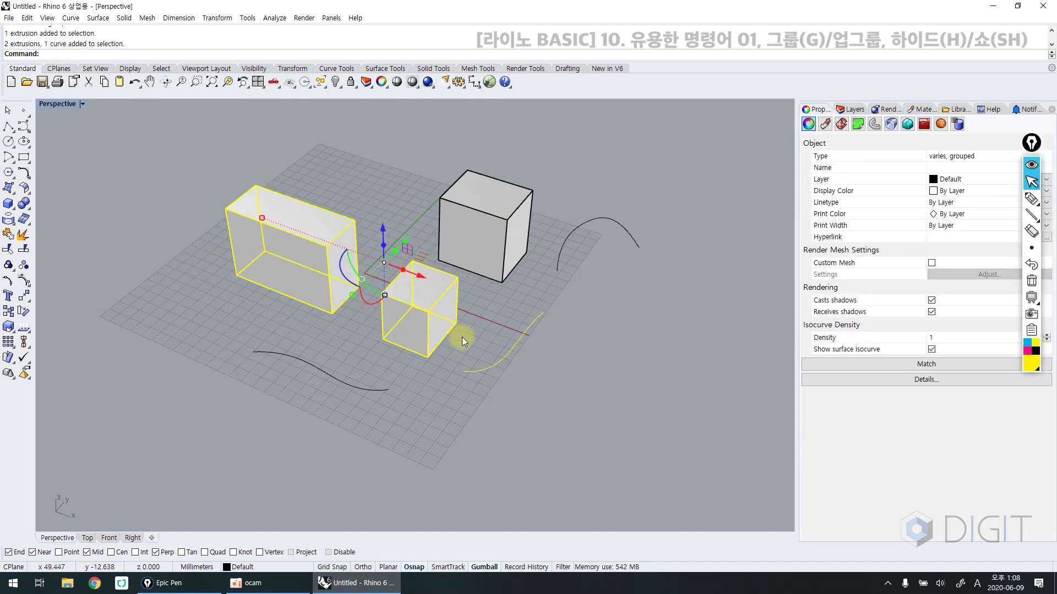
{"action": "key", "text": "Return"}
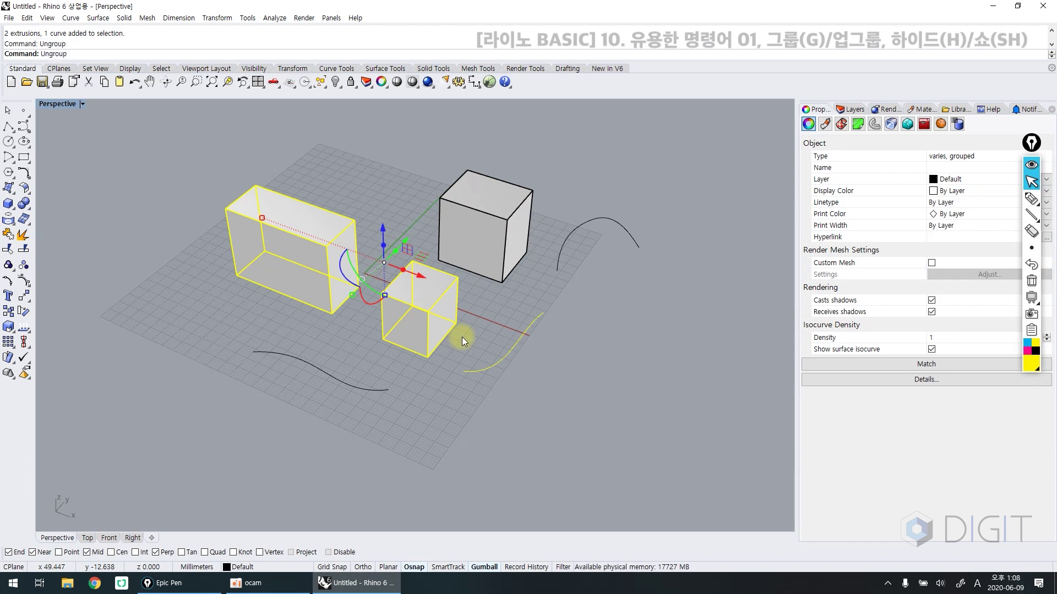
{"action": "left_click", "coordinate": [461, 337]}
{"action": "left_click", "coordinate": [435, 310]}
{"action": "left_click", "coordinate": [421, 310]}
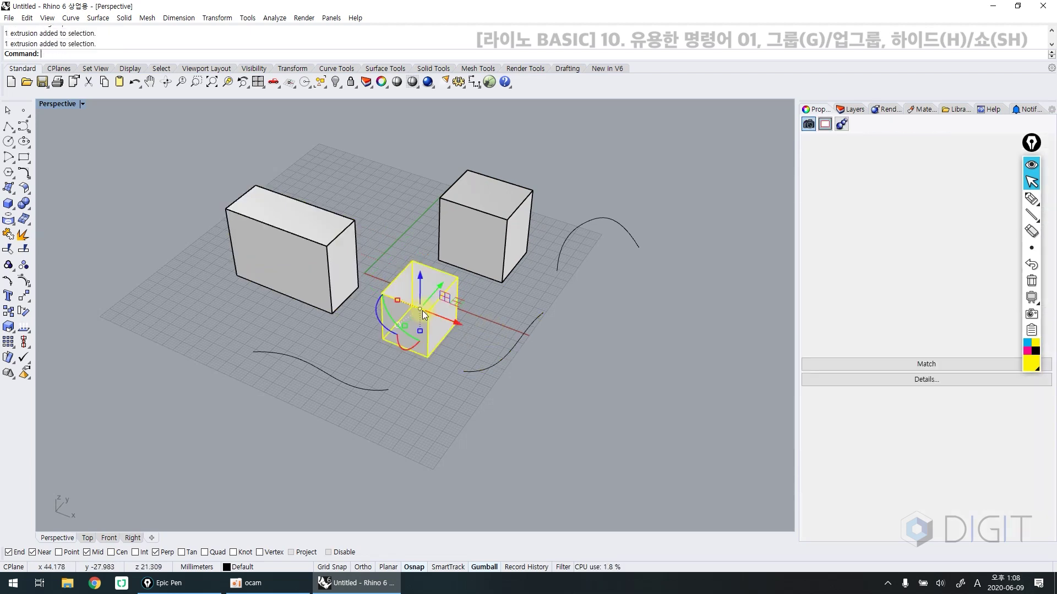
{"action": "left_click", "coordinate": [415, 359]}
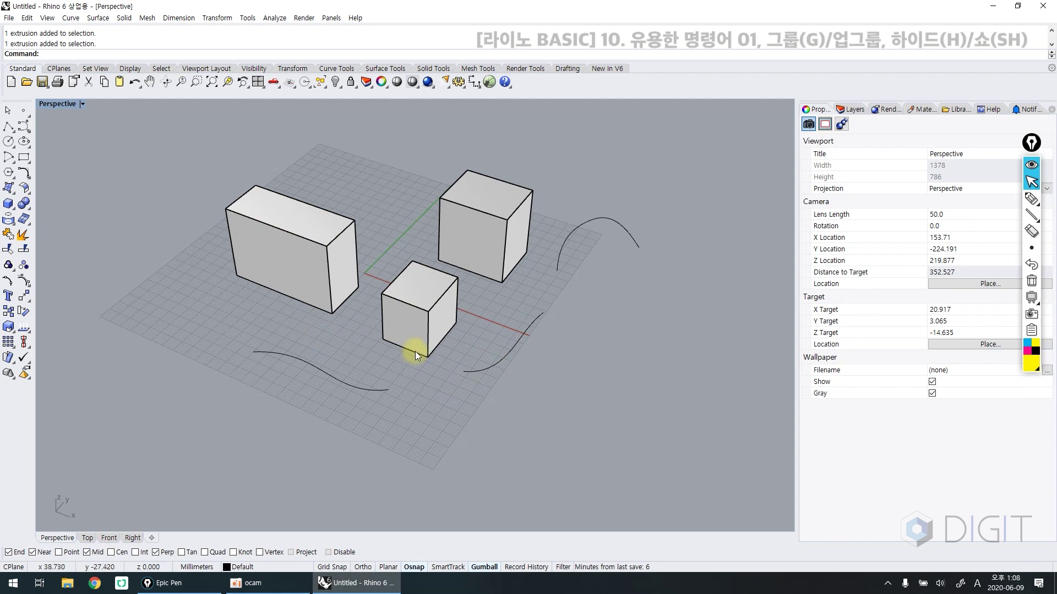
Select the long box, the small front box and the curve in front of the long box, and deselect them
{"action": "left_click", "coordinate": [349, 283]}
{"action": "left_click", "coordinate": [442, 319], "text": "shift"}
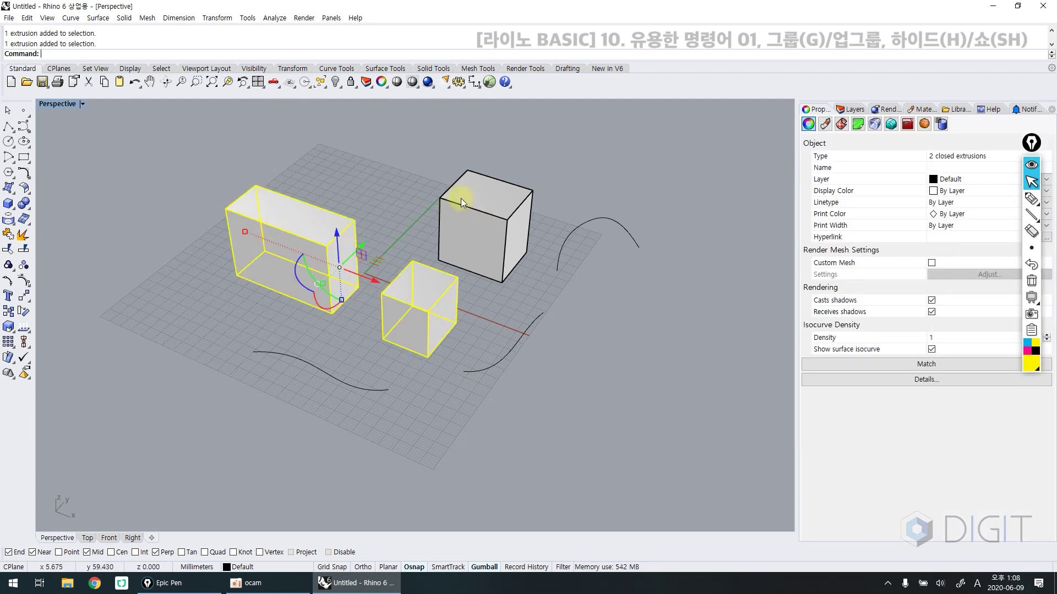
{"action": "left_click", "coordinate": [348, 324]}
{"action": "left_click", "coordinate": [335, 388]}
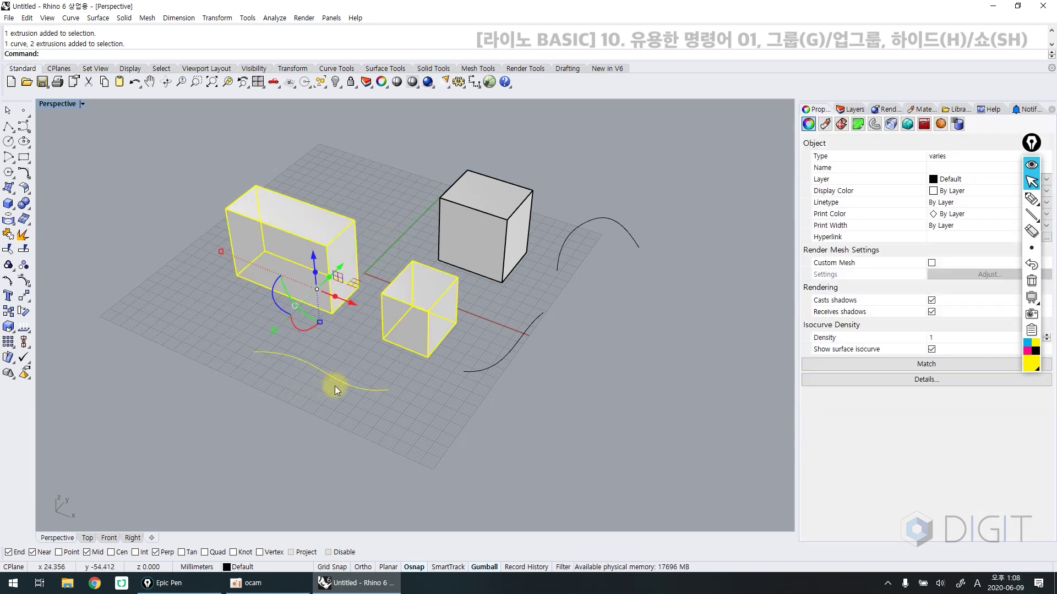
{"action": "left_click", "coordinate": [384, 370]}
Write "Invert" and "Hide" beside the boxes with Epic Pen, underline both words, and put a check mark above each
{"action": "scroll", "coordinate": [385, 368], "scroll_direction": "down", "scroll_amount": 3}
{"action": "mouse_move", "coordinate": [385, 368]}
{"action": "right_mouse_down"}
{"action": "mouse_move", "coordinate": [358, 366]}
{"action": "mouse_move", "coordinate": [369, 366]}
{"action": "right_mouse_up"}
{"action": "scroll", "coordinate": [369, 365], "scroll_direction": "up", "scroll_amount": 3}
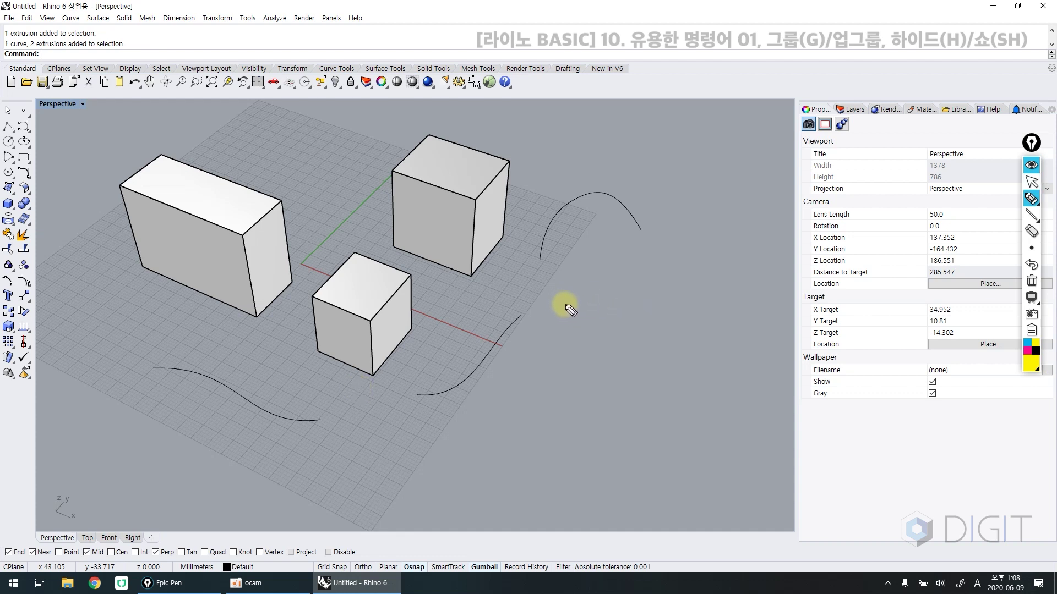
{"action": "mouse_move", "coordinate": [542, 301]}
{"action": "left_mouse_down"}
{"action": "mouse_move", "coordinate": [540, 332]}
{"action": "mouse_move", "coordinate": [571, 330]}
{"action": "mouse_move", "coordinate": [594, 305]}
{"action": "left_mouse_up"}
{"action": "mouse_move", "coordinate": [594, 324]}
{"action": "left_mouse_down"}
{"action": "mouse_move", "coordinate": [604, 332]}
{"action": "mouse_move", "coordinate": [618, 304]}
{"action": "mouse_move", "coordinate": [617, 335]}
{"action": "left_mouse_up"}
{"action": "mouse_move", "coordinate": [605, 316]}
{"action": "left_mouse_down"}
{"action": "mouse_move", "coordinate": [625, 314]}
{"action": "mouse_move", "coordinate": [654, 333]}
{"action": "left_mouse_up"}
{"action": "left_click_drag", "start_coordinate": [654, 318], "coordinate": [677, 330]}
{"action": "left_click_drag", "start_coordinate": [696, 314], "coordinate": [721, 335]}
{"action": "left_click_drag", "start_coordinate": [534, 342], "coordinate": [724, 344]}
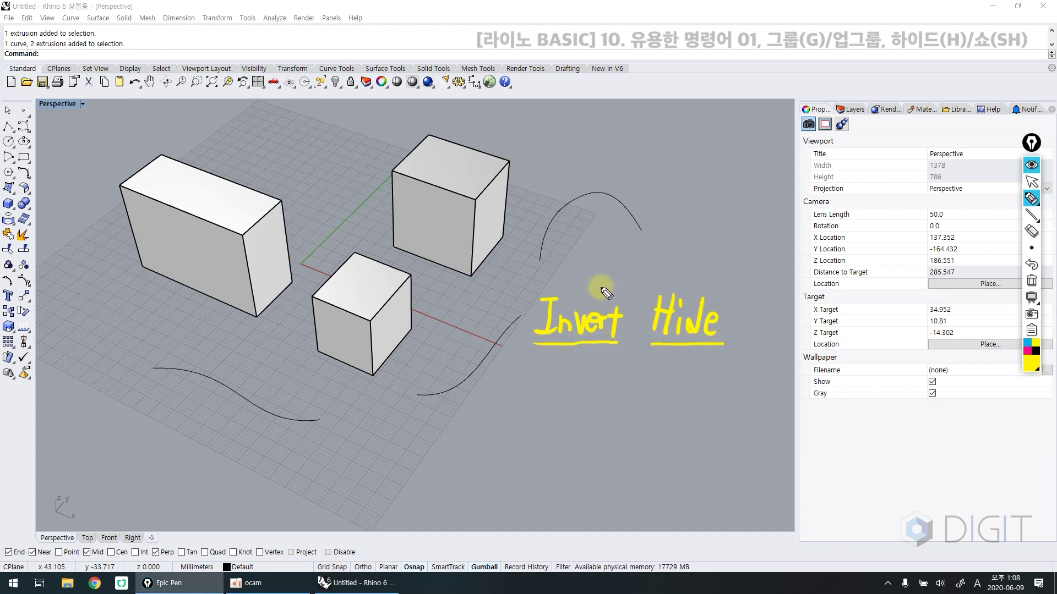
{"action": "left_click_drag", "start_coordinate": [588, 281], "coordinate": [601, 277]}
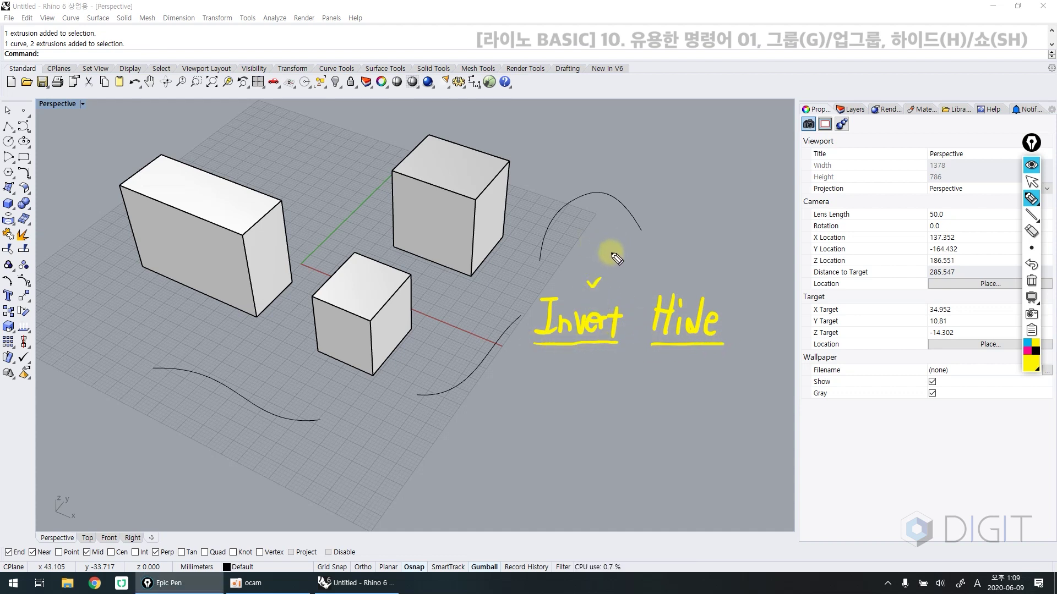
{"action": "left_click_drag", "start_coordinate": [697, 279], "coordinate": [710, 278]}
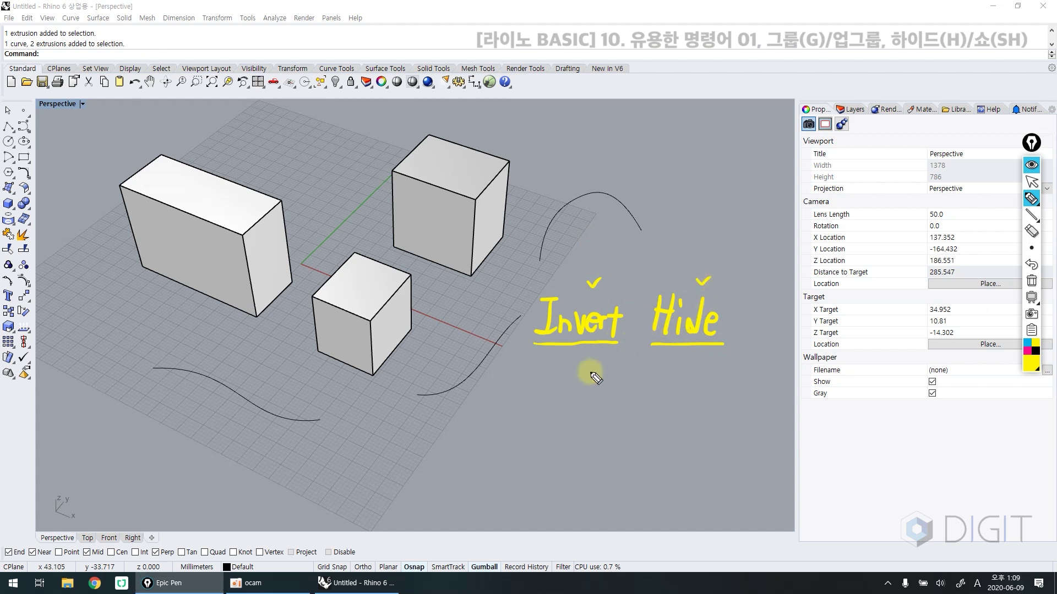
Draw a bracket beside the "Invert Hide" note and write "SHow" beneath it
{"action": "left_click_drag", "start_coordinate": [520, 317], "coordinate": [517, 400]}
{"action": "left_click_drag", "start_coordinate": [556, 386], "coordinate": [539, 410]}
{"action": "left_click_drag", "start_coordinate": [561, 380], "coordinate": [612, 386]}
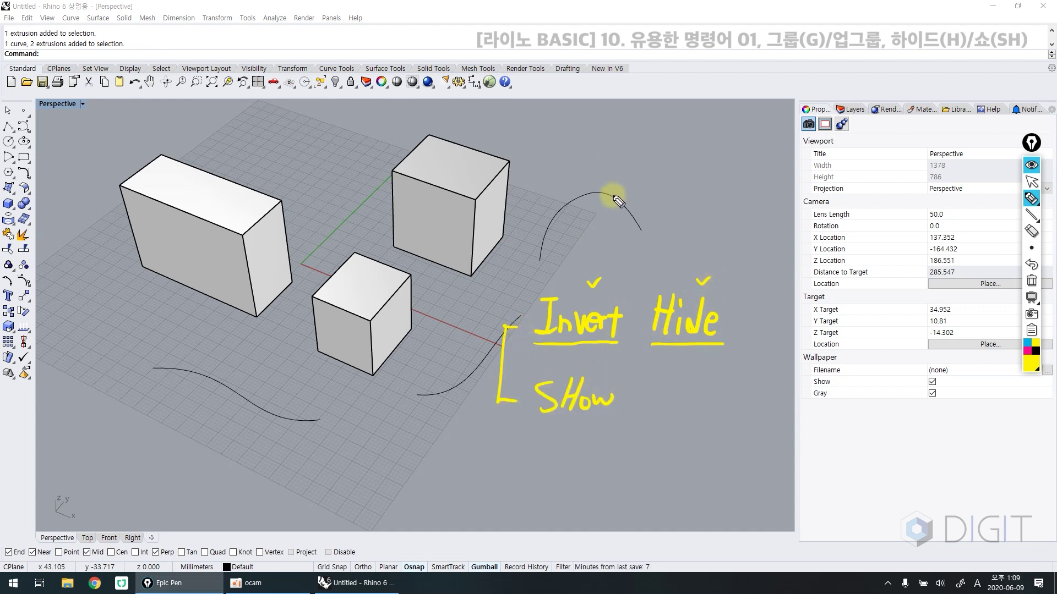
Circle and label the arc curve "Invert" with dots marking the other objects, and draw an arrow from "Invert" to "Hide"
{"action": "mouse_move", "coordinate": [610, 182]}
{"action": "left_mouse_down"}
{"action": "mouse_move", "coordinate": [631, 161]}
{"action": "mouse_move", "coordinate": [669, 161]}
{"action": "mouse_move", "coordinate": [686, 167]}
{"action": "mouse_move", "coordinate": [676, 185]}
{"action": "left_mouse_up"}
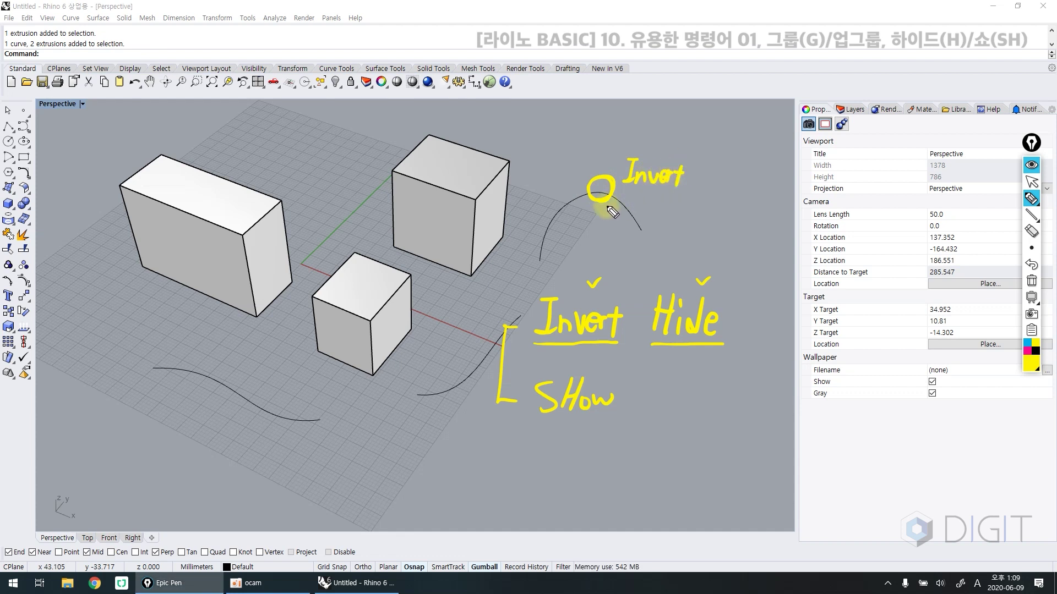
{"action": "left_click", "coordinate": [359, 309]}
{"action": "left_click", "coordinate": [434, 375]}
{"action": "left_click", "coordinate": [284, 423]}
{"action": "left_click", "coordinate": [236, 283]}
{"action": "mouse_move", "coordinate": [625, 325]}
{"action": "left_mouse_down"}
{"action": "mouse_move", "coordinate": [646, 323]}
{"action": "mouse_move", "coordinate": [632, 335]}
{"action": "left_mouse_up"}
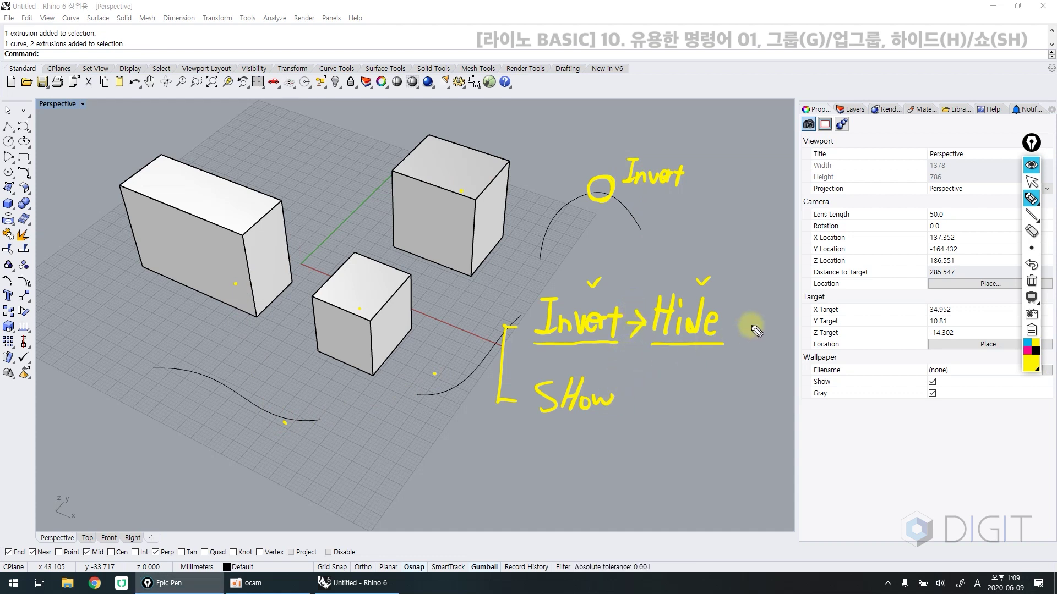
Write "(HH)" after "Hide" and add a second check mark above both "Invert" and "Hide"
{"action": "left_click_drag", "start_coordinate": [742, 302], "coordinate": [736, 342]}
{"action": "mouse_move", "coordinate": [749, 311]}
{"action": "left_mouse_down"}
{"action": "mouse_move", "coordinate": [755, 337]}
{"action": "mouse_move", "coordinate": [762, 325]}
{"action": "left_mouse_up"}
{"action": "left_click_drag", "start_coordinate": [763, 308], "coordinate": [773, 324]}
{"action": "left_click_drag", "start_coordinate": [773, 306], "coordinate": [771, 336]}
{"action": "left_click_drag", "start_coordinate": [777, 304], "coordinate": [778, 342]}
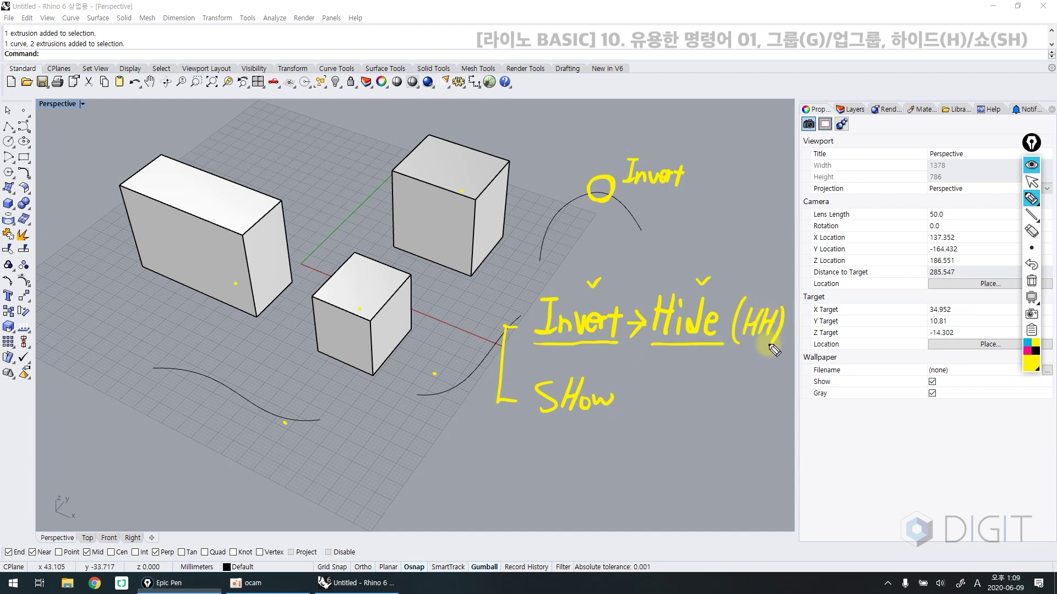
{"action": "left_click_drag", "start_coordinate": [536, 275], "coordinate": [550, 274]}
{"action": "left_click_drag", "start_coordinate": [662, 275], "coordinate": [680, 275]}
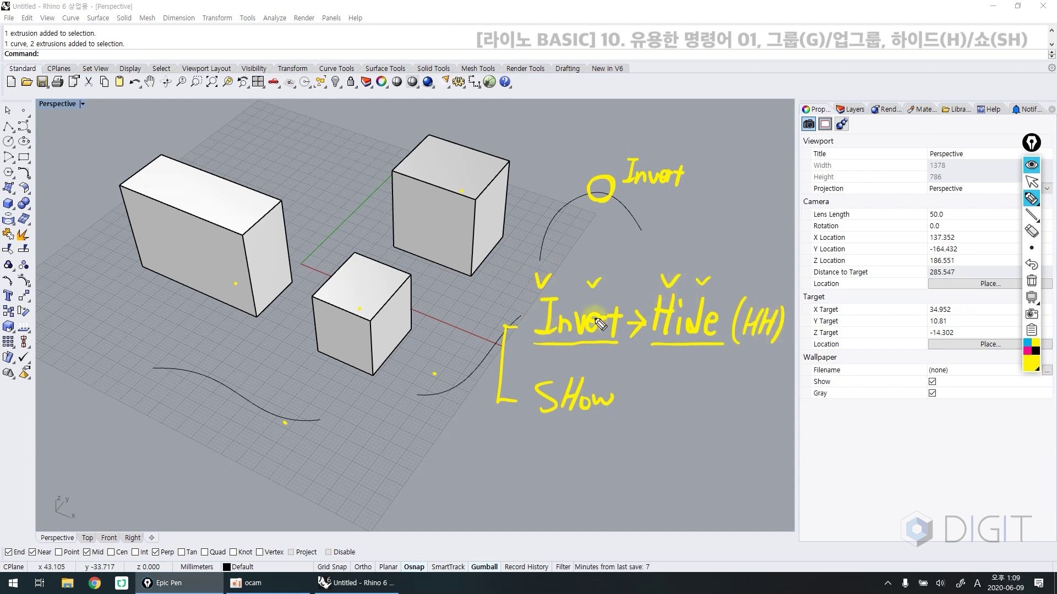
Clear the Epic Pen annotations, select the arc curve, and use Invert to select all the other objects instead
{"action": "key", "text": "ctrl+shift+c"}
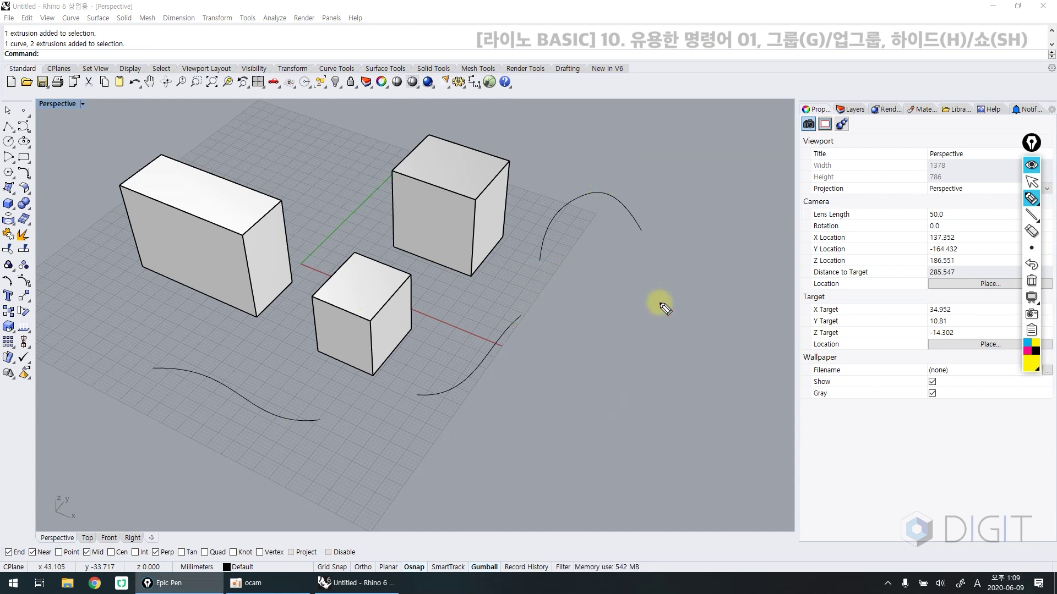
{"action": "left_click", "coordinate": [545, 239]}
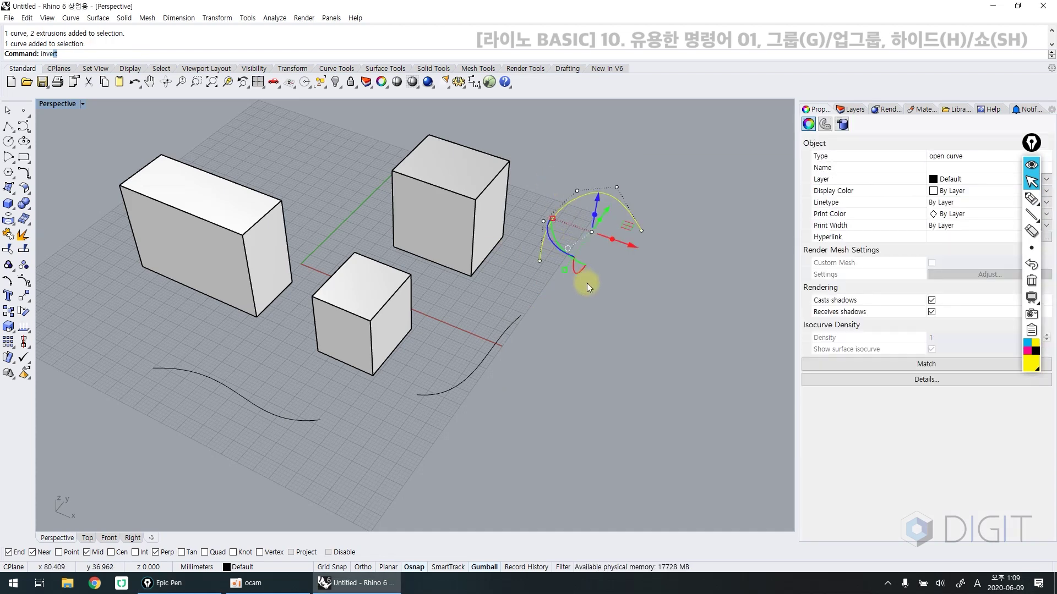
{"action": "key", "text": "ctrl+i"}
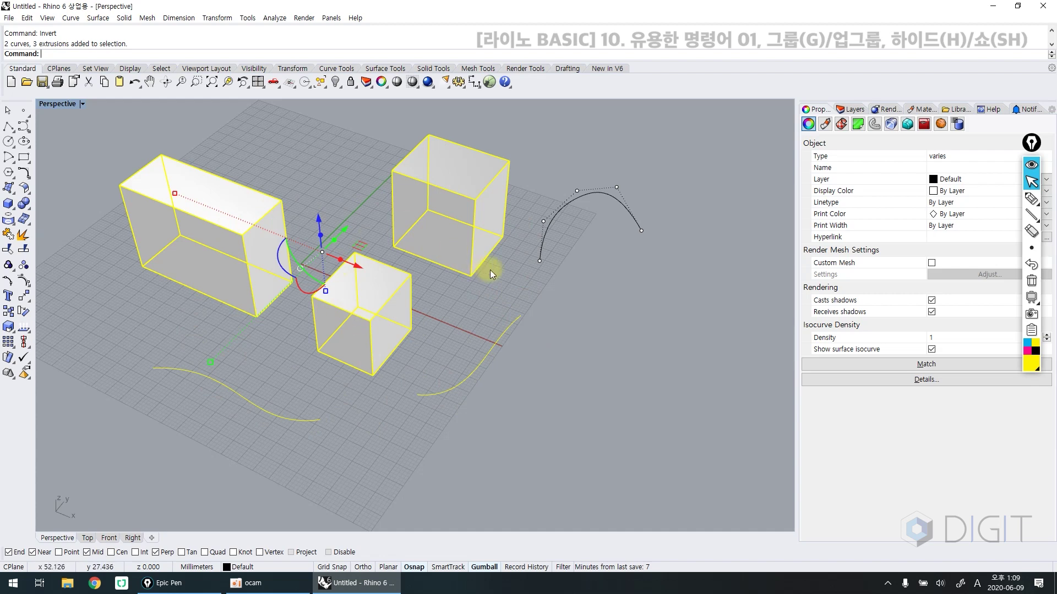
Repeat Invert several times to switch the selection between the arc curve and all the other objects, ending on the other objects
{"action": "key", "text": "Return"}
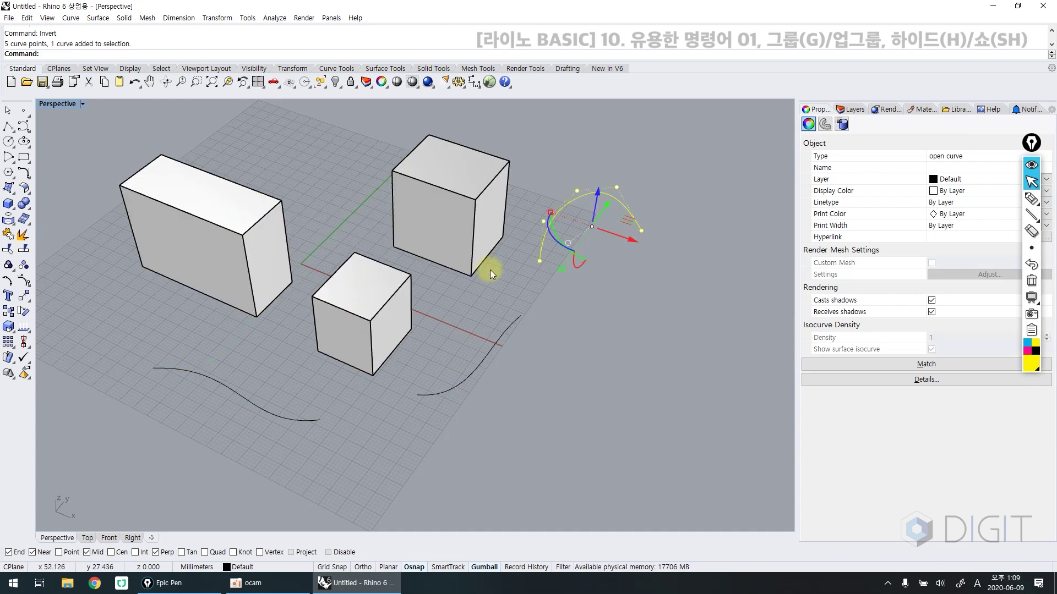
{"action": "key", "text": "Return"}
{"action": "key", "text": "Return"}
{"action": "key", "text": "Return"}
{"action": "key", "text": "Return"}
{"action": "key", "text": "Return"}
{"action": "key", "text": "Return"}
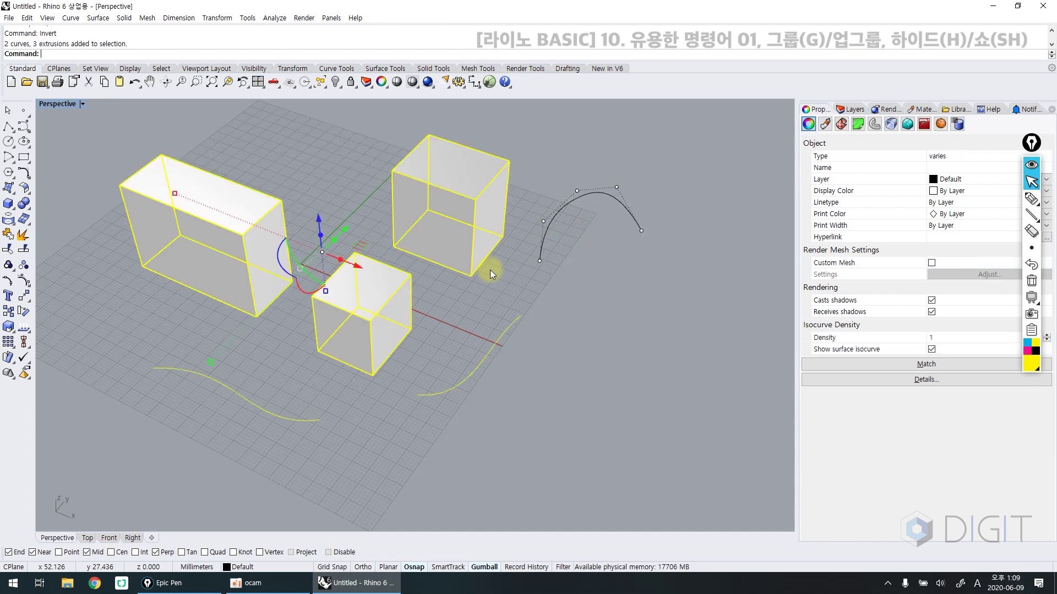
{"action": "key", "text": "Return"}
{"action": "key", "text": "Return"}
{"action": "key", "text": "Return"}
{"action": "key", "text": "Return"}
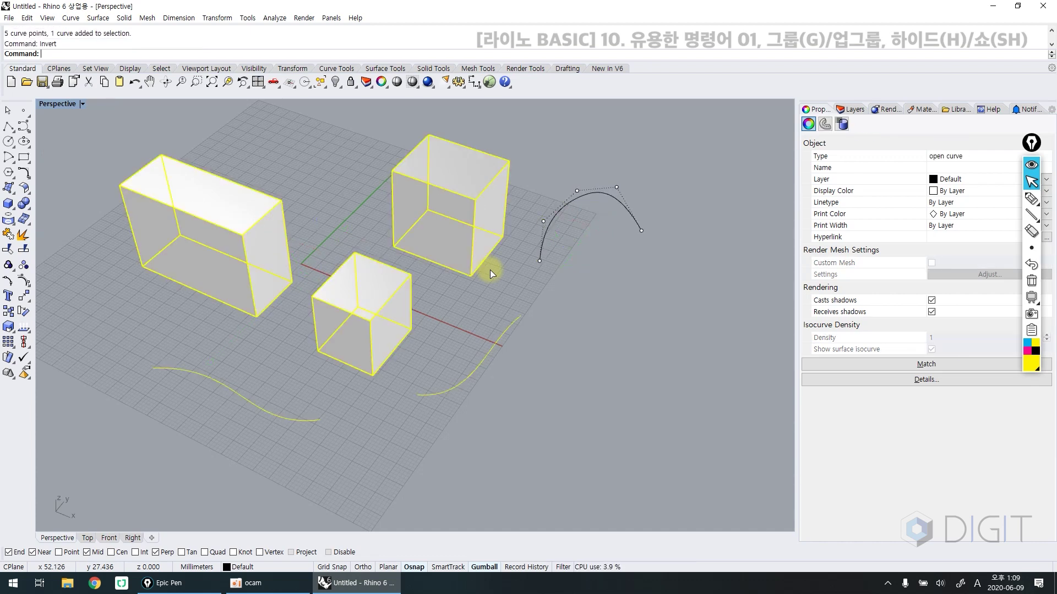
{"action": "key", "text": "Return"}
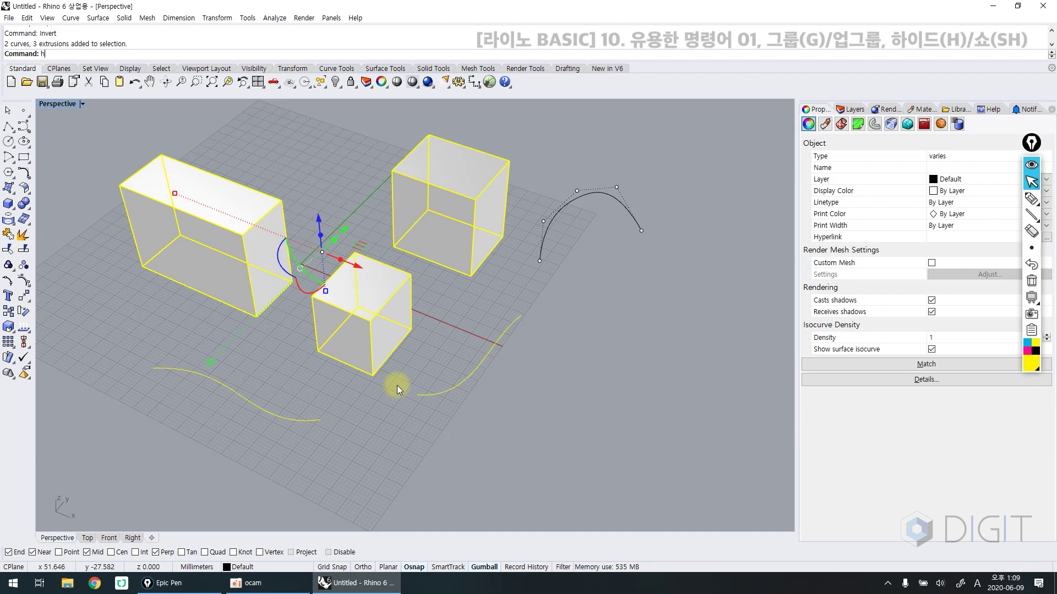
Hide the selected three boxes and two curves, and bring them back with the Show command
{"action": "key", "text": "Return"}
{"action": "key", "text": "Escape"}
{"action": "scroll", "coordinate": [475, 356], "scroll_direction": "down", "scroll_amount": 3}
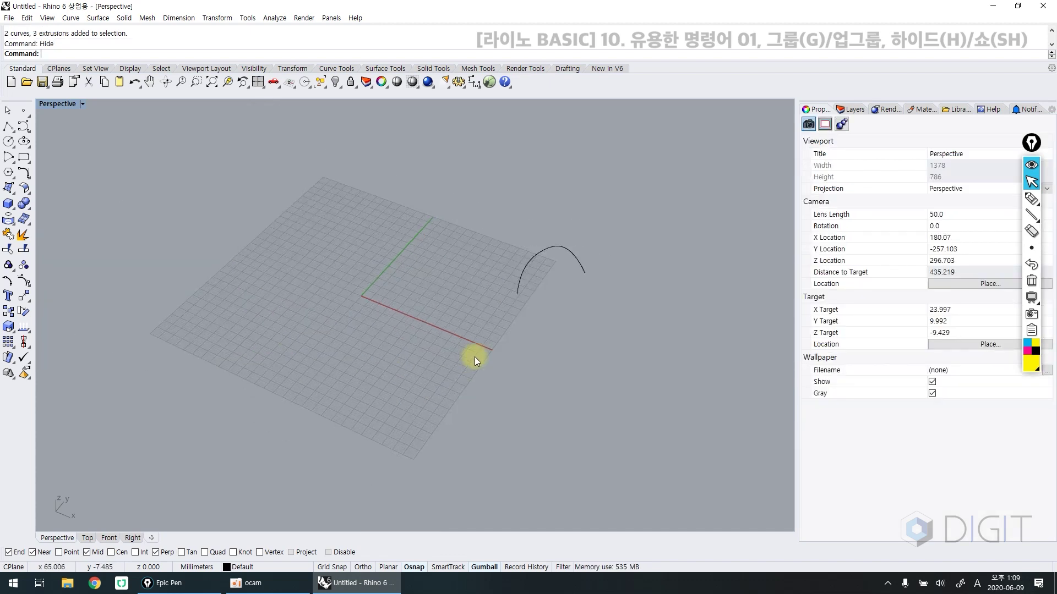
{"action": "mouse_move", "coordinate": [477, 362]}
{"action": "right_mouse_down"}
{"action": "mouse_move", "coordinate": [453, 313]}
{"action": "mouse_move", "coordinate": [471, 379]}
{"action": "right_mouse_up"}
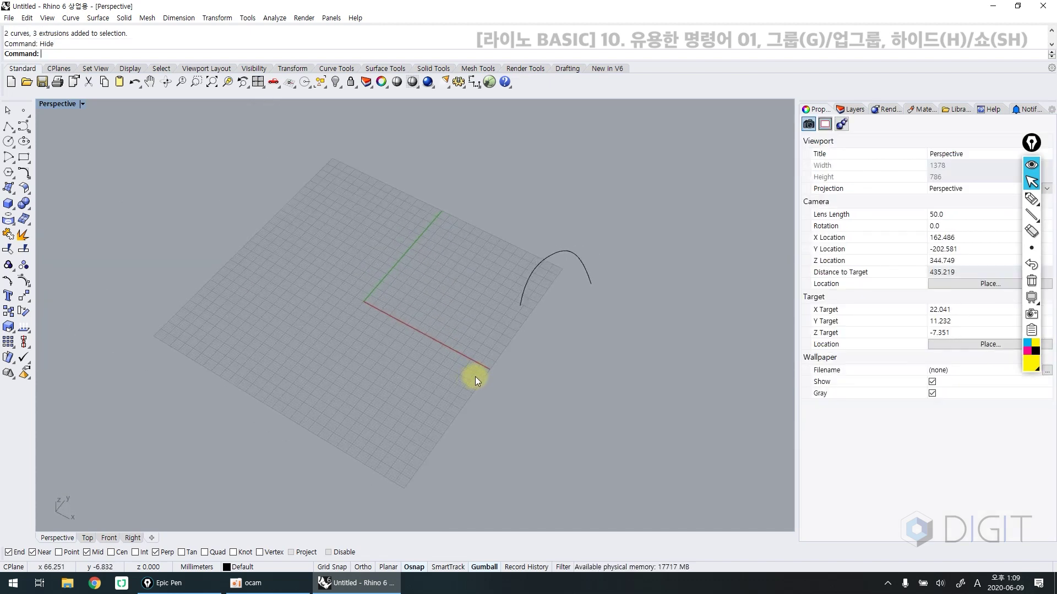
{"action": "type", "text": "Show"}
{"action": "key", "text": "Return"}
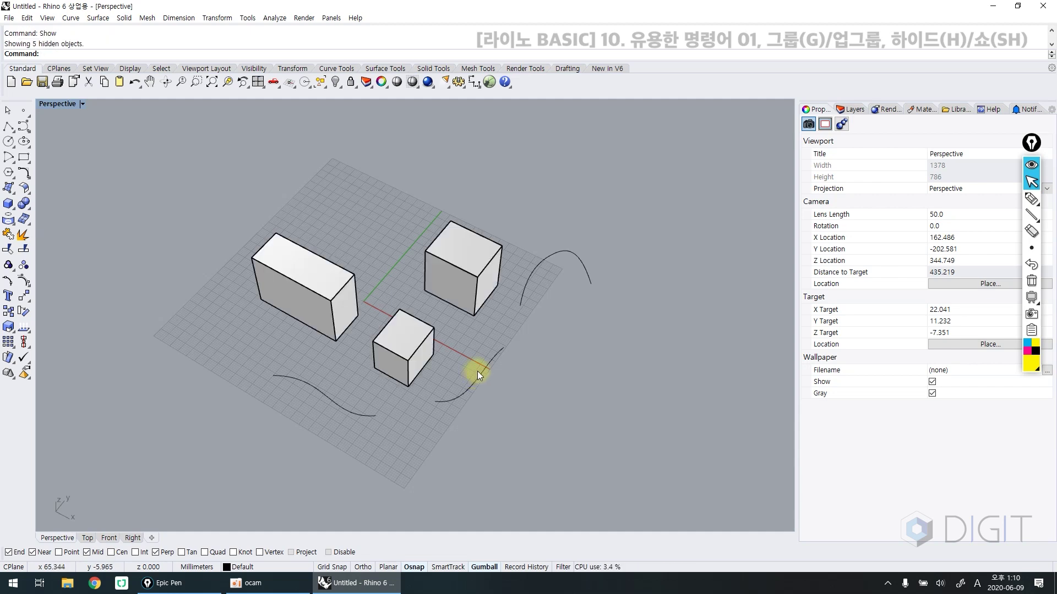
Select the arc curve and isolate it with the "hh" alias, hiding every other object
{"action": "scroll", "coordinate": [542, 312], "scroll_direction": "up", "scroll_amount": 4}
{"action": "left_click_drag", "start_coordinate": [570, 300], "coordinate": [556, 207]}
{"action": "left_click", "coordinate": [549, 213]}
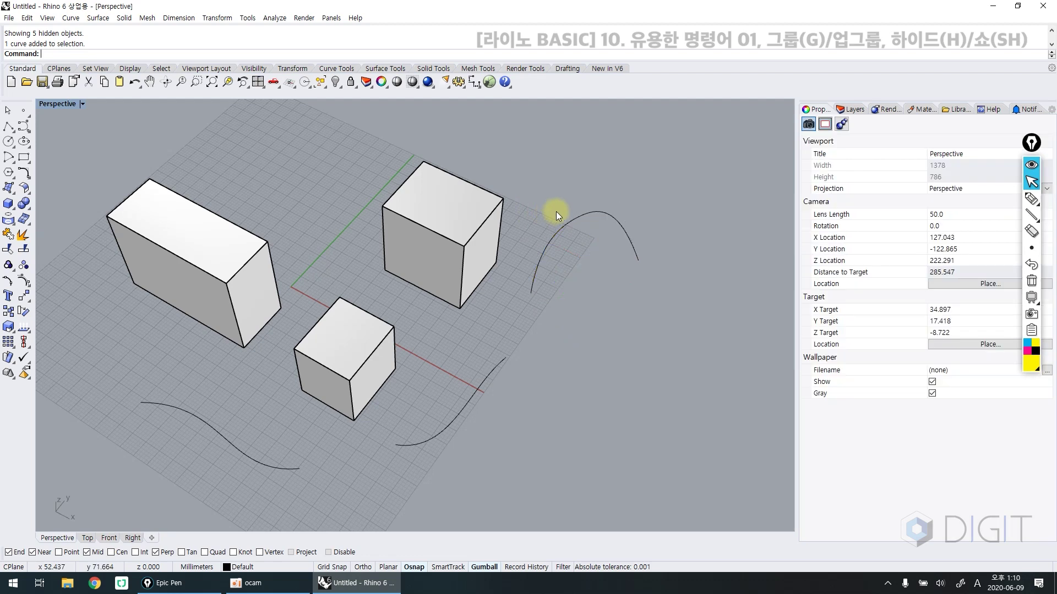
{"action": "left_click", "coordinate": [530, 276]}
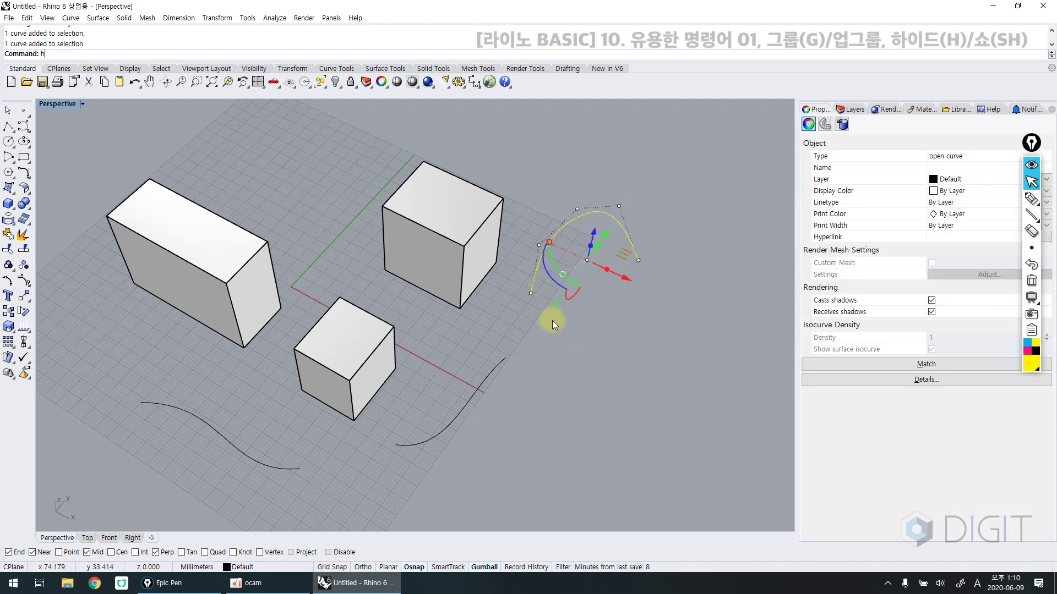
{"action": "type", "text": "hh"}
{"action": "key", "text": "Return"}
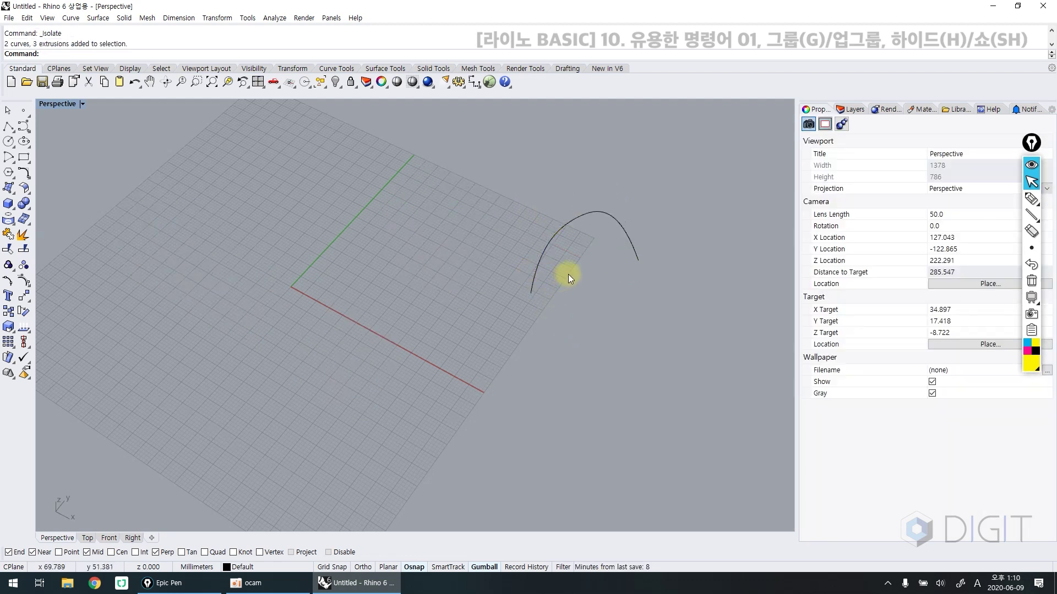
Zoom to the isolated arc curve with the "zs" alias, and show all the hidden objects again
{"action": "scroll", "coordinate": [564, 272], "scroll_direction": "up", "scroll_amount": 3}
{"action": "left_click", "coordinate": [491, 212]}
{"action": "type", "text": "zs"}
{"action": "key", "text": "Return"}
{"action": "left_click", "coordinate": [480, 229]}
{"action": "scroll", "coordinate": [463, 220], "scroll_direction": "down", "scroll_amount": 6}
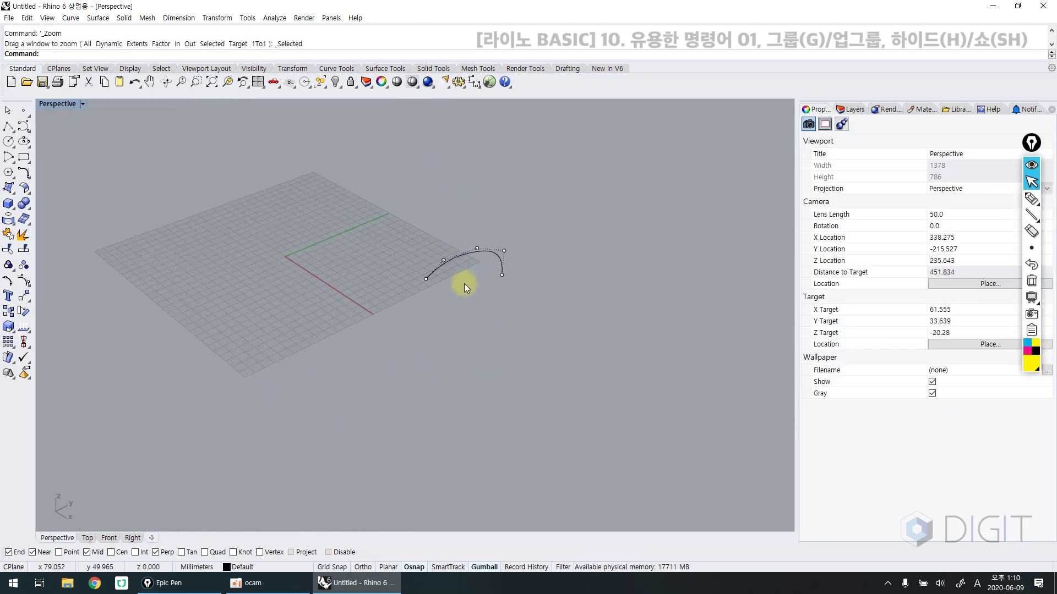
{"action": "key", "text": "Return"}
{"action": "scroll", "coordinate": [464, 283], "scroll_direction": "up", "scroll_amount": 4}
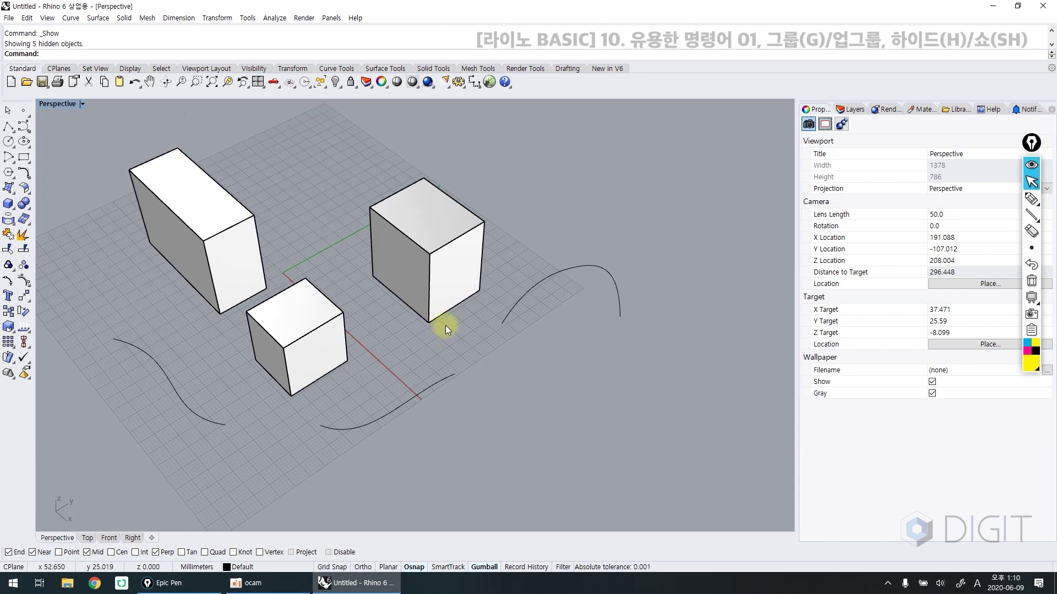
{"action": "left_click", "coordinate": [434, 281]}
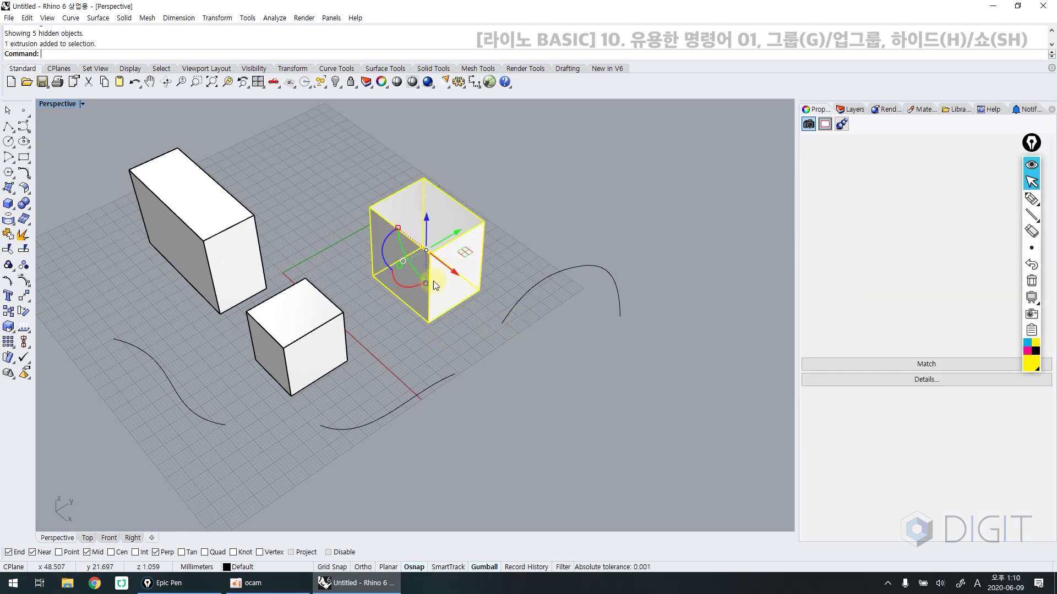
{"action": "left_click", "coordinate": [411, 330]}
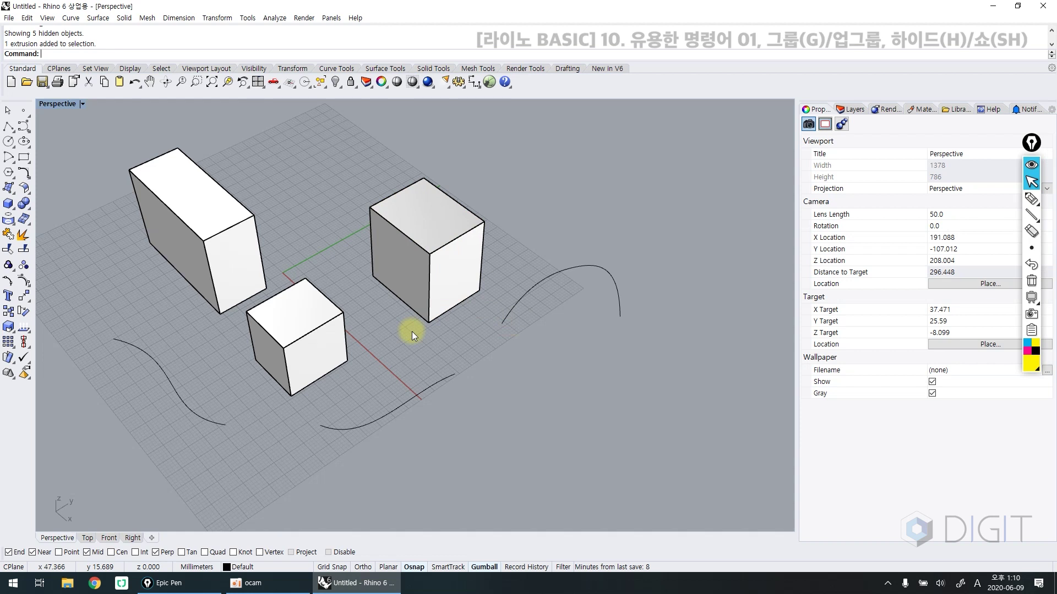
{"action": "left_click", "coordinate": [619, 70]}
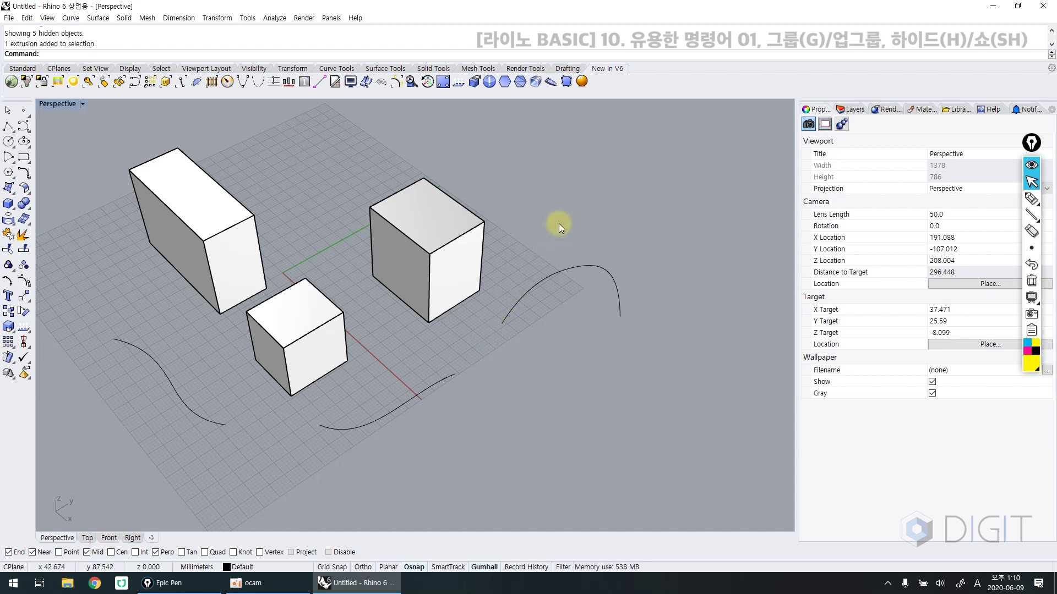
{"action": "left_click", "coordinate": [21, 69]}
{"action": "left_click_drag", "start_coordinate": [546, 286], "coordinate": [546, 286]}
{"action": "right_click_drag", "start_coordinate": [546, 286], "coordinate": [510, 346]}
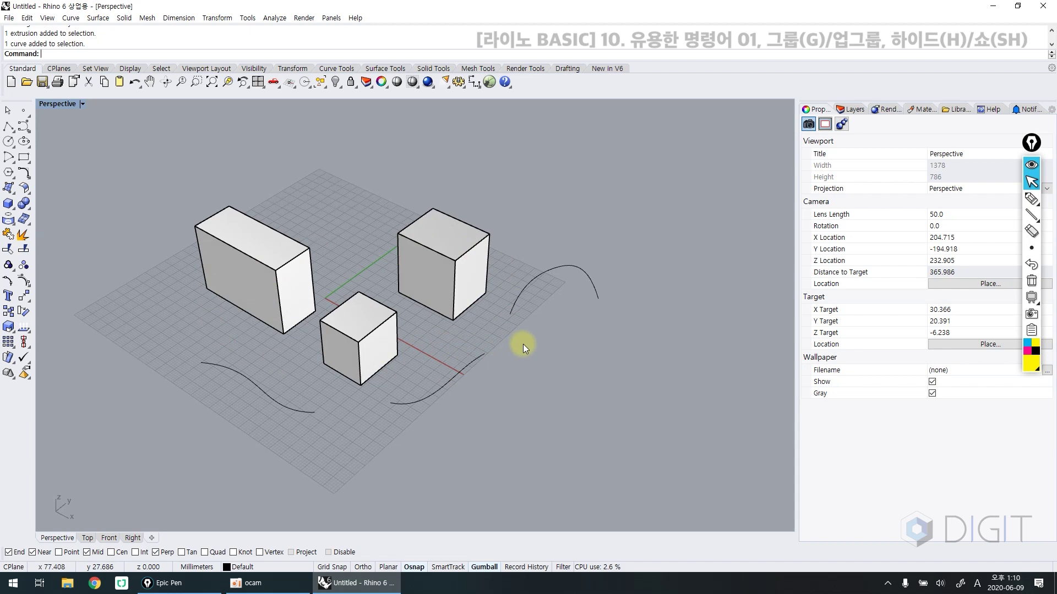
Isolate the arc curve again and restore the hidden boxes and curves with the "sh" alias
{"action": "left_click", "coordinate": [525, 277]}
{"action": "key", "text": "Return"}
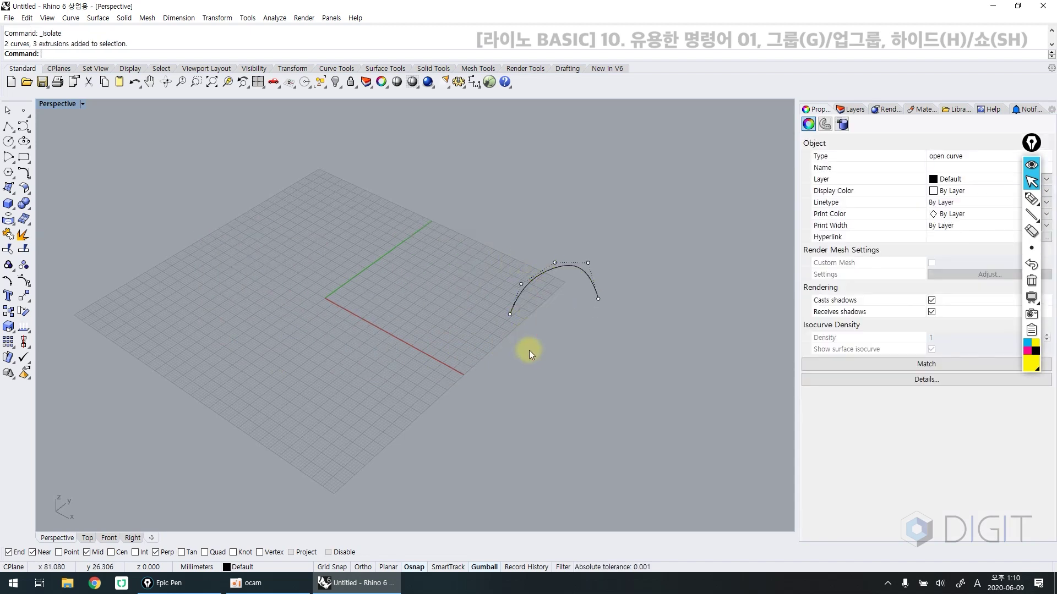
{"action": "type", "text": "sh"}
{"action": "key", "text": "Return"}
{"action": "right_click_drag", "start_coordinate": [517, 332], "coordinate": [526, 333], "text": "shift"}
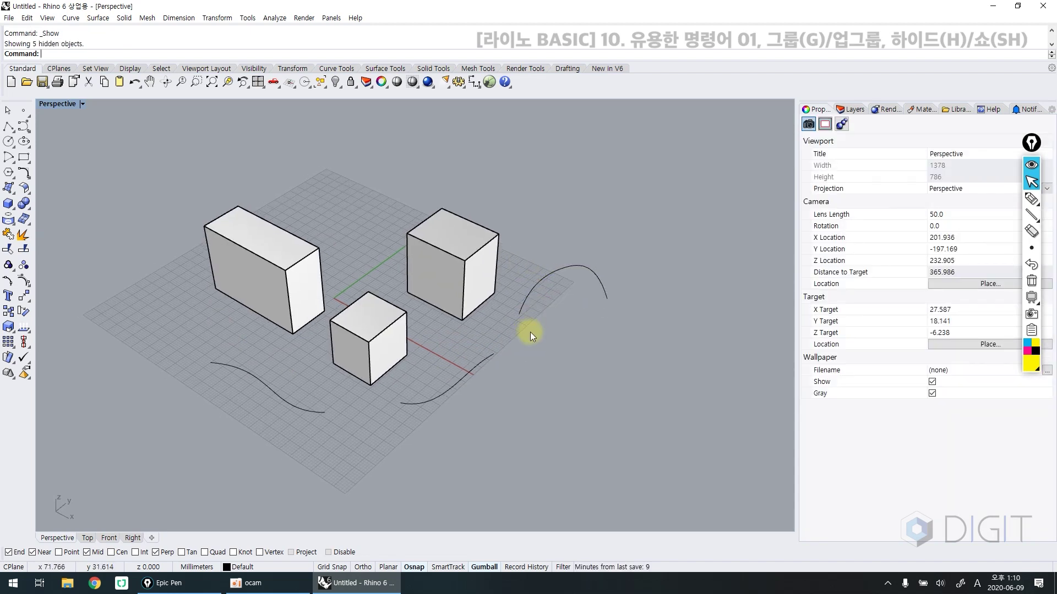
Hide only the arc curve with the "h" alias and bring it back with "sh"
{"action": "left_click", "coordinate": [542, 267]}
{"action": "type", "text": "h"}
{"action": "key", "text": "Return"}
{"action": "type", "text": "h"}
{"action": "key", "text": "Escape"}
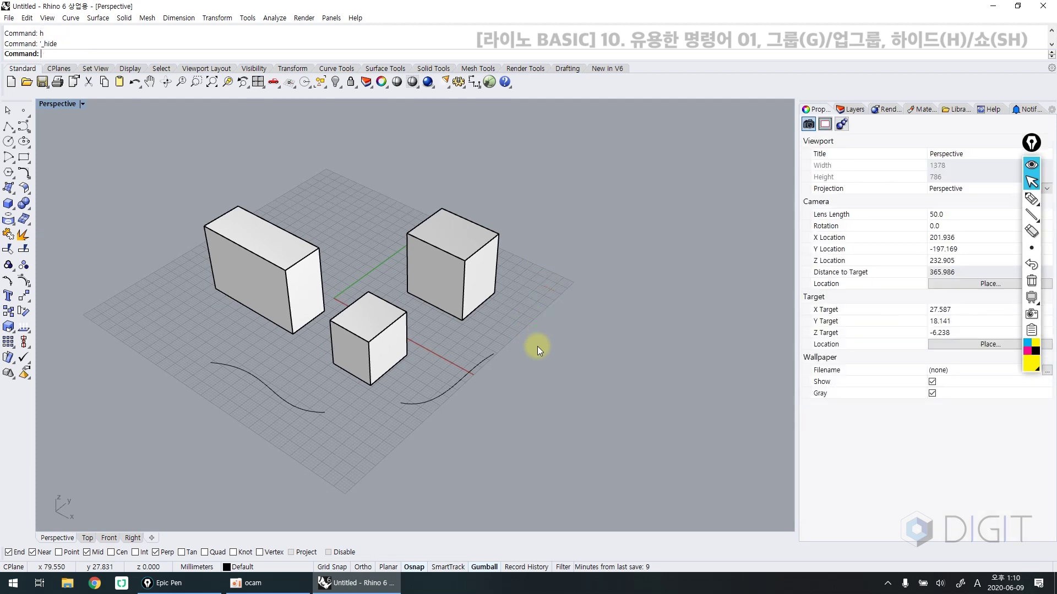
{"action": "type", "text": "sh"}
{"action": "key", "text": "Return"}
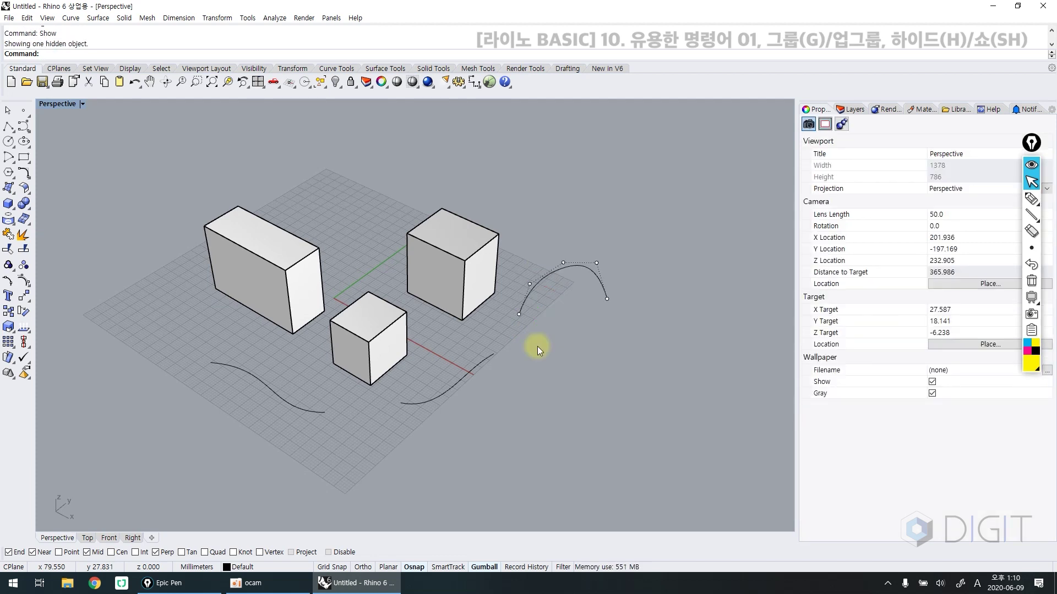
{"action": "right_click_drag", "start_coordinate": [537, 345], "coordinate": [542, 348], "text": "shift"}
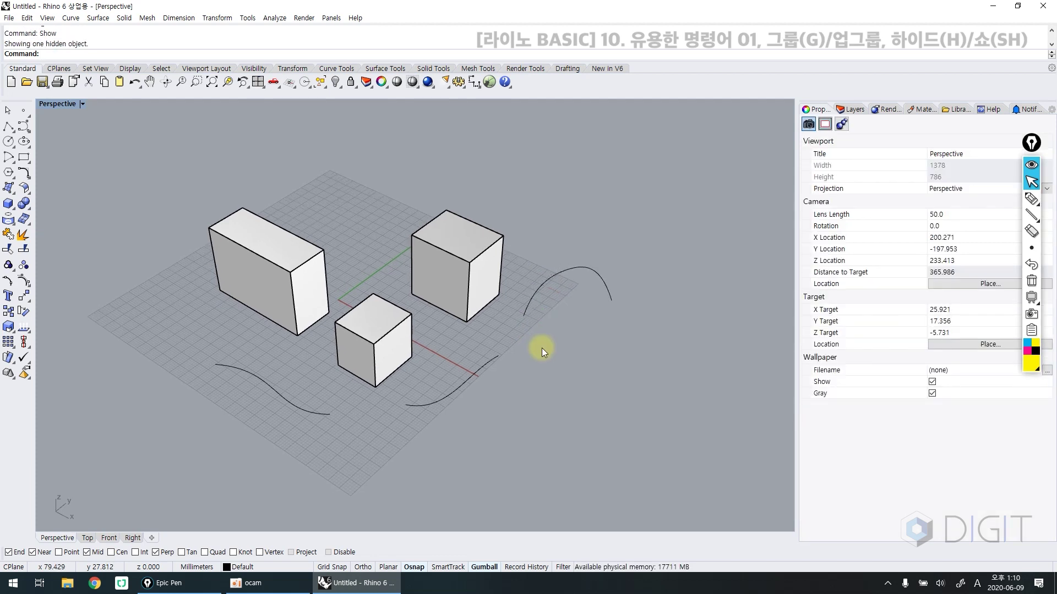